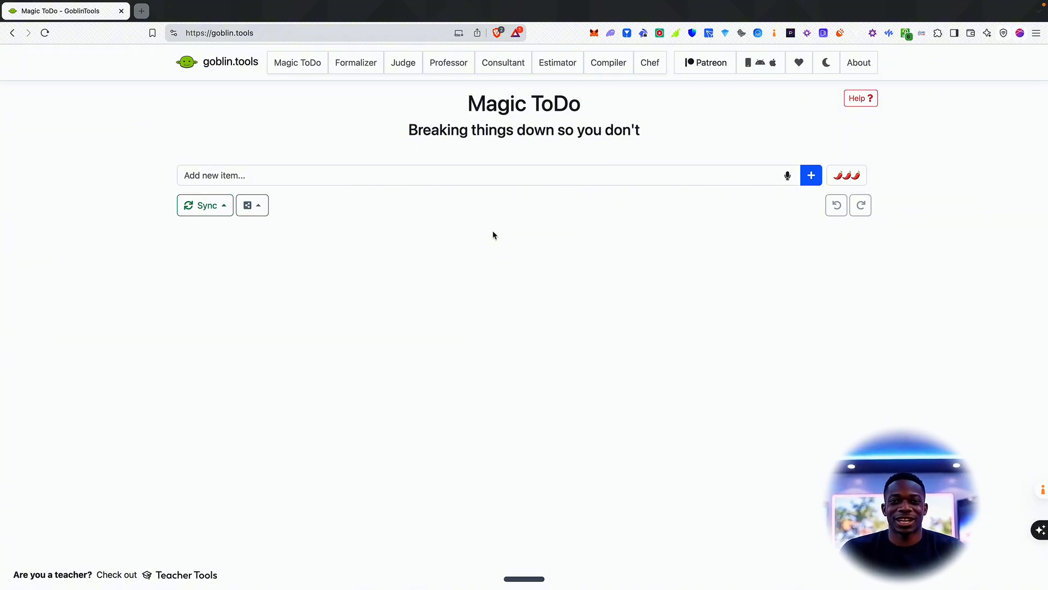
Enter the new to-do item text "write a research paper on transformational technology for 16 year olds"
{"action": "left_click", "coordinate": [351, 168]}
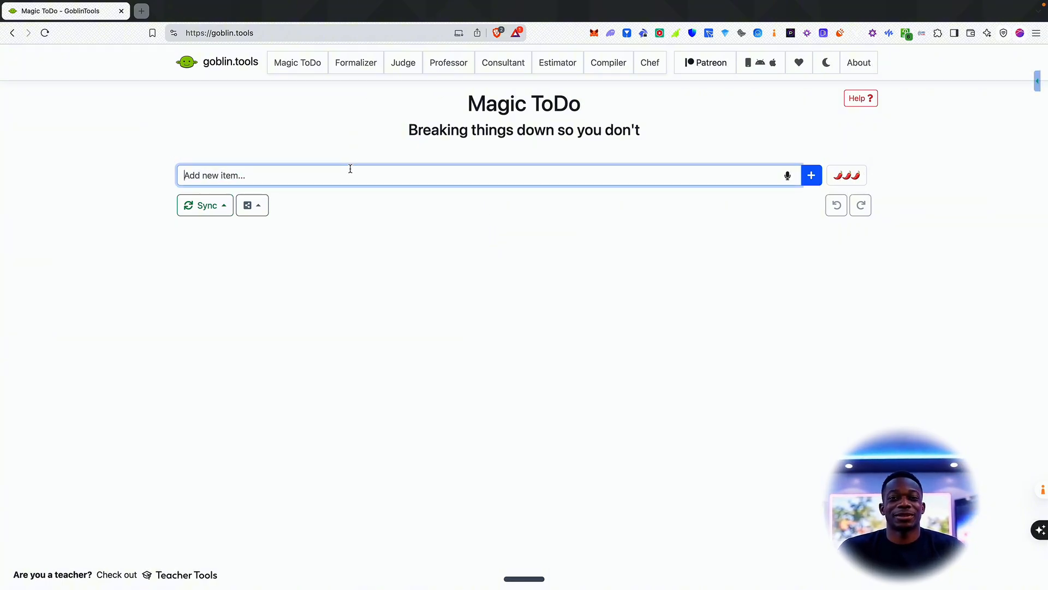
{"action": "type", "text": "write a resea"}
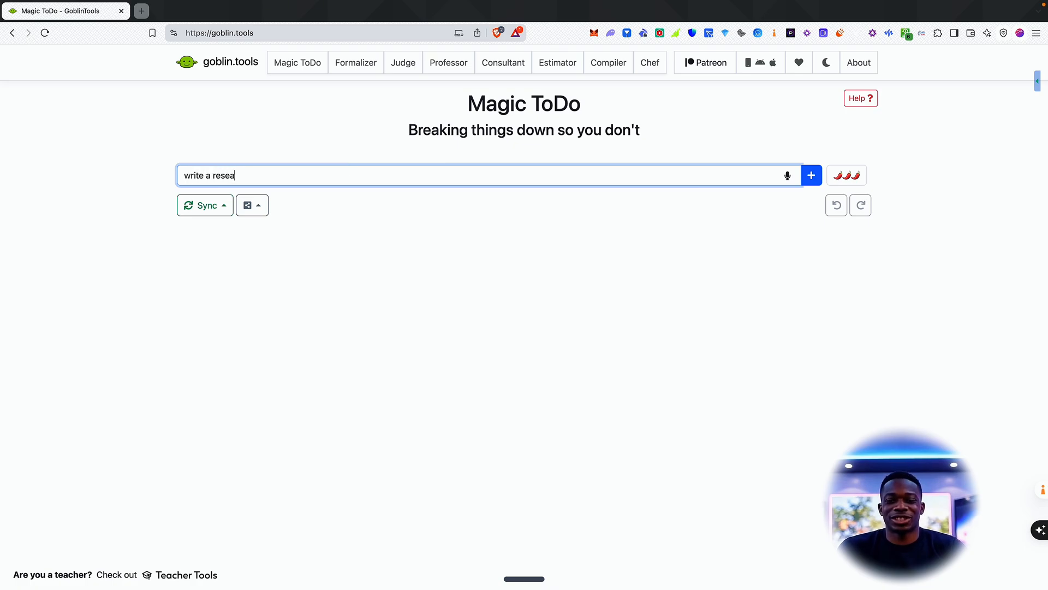
{"action": "type", "text": "rch paper "}
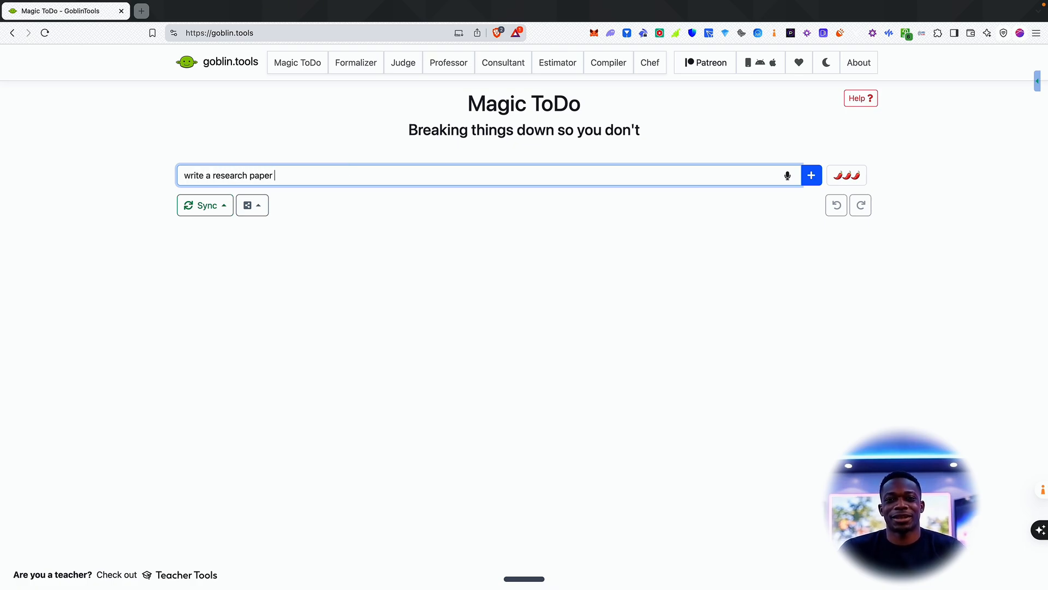
{"action": "type", "text": "on "}
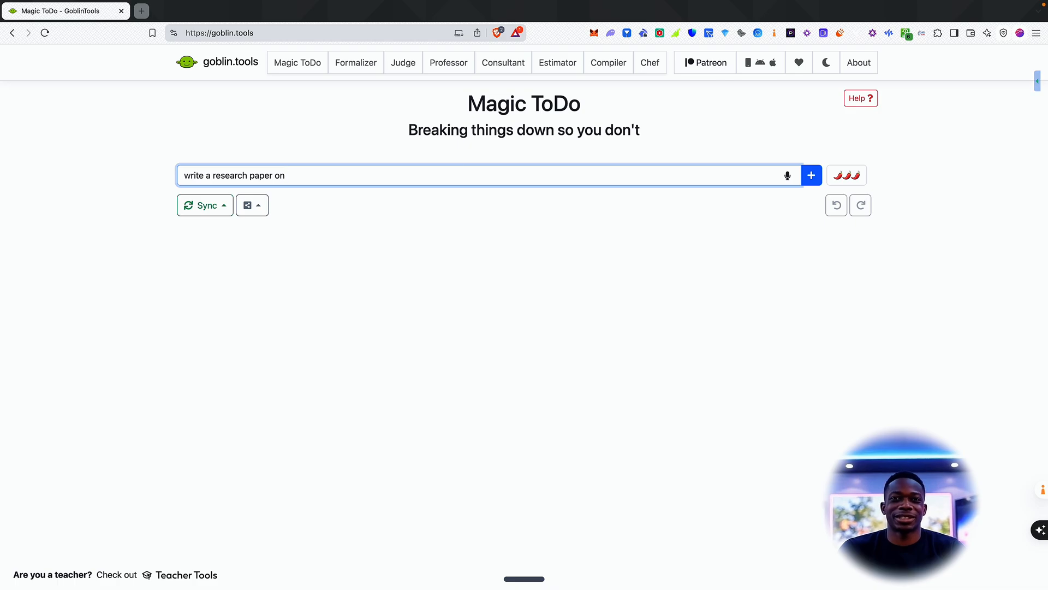
{"action": "type", "text": "tera"}
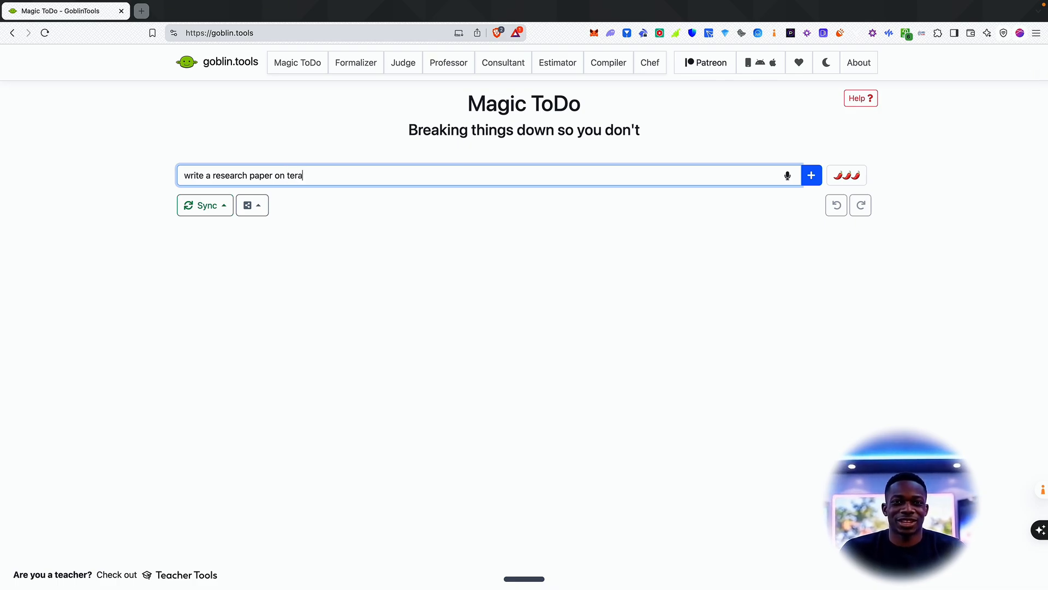
{"action": "key", "text": "BackSpace"}
{"action": "key", "text": "BackSpace"}
{"action": "type", "text": "ranformat"}
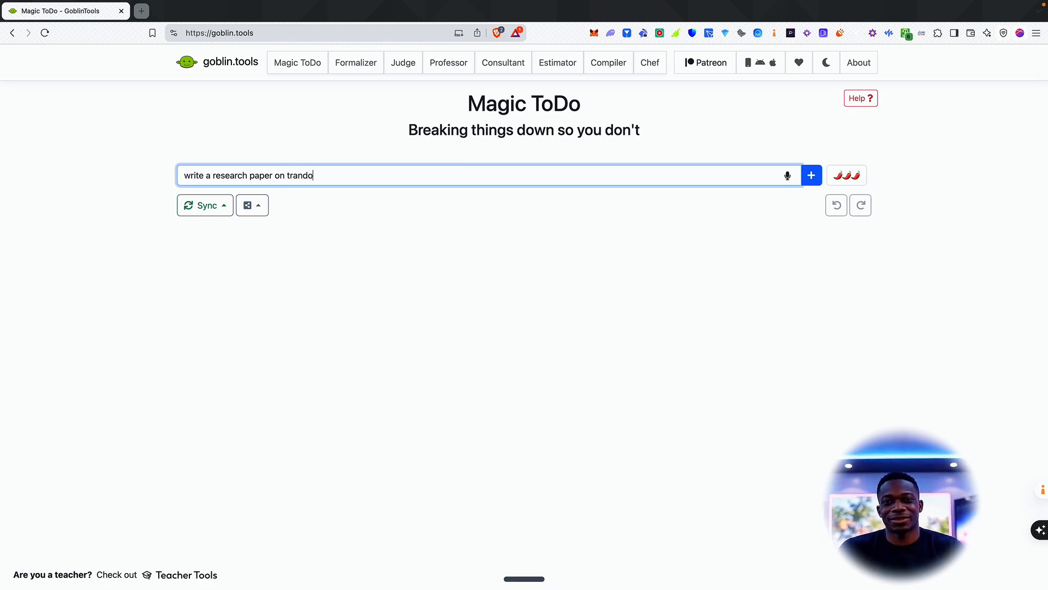
{"action": "type", "text": "ional tech"}
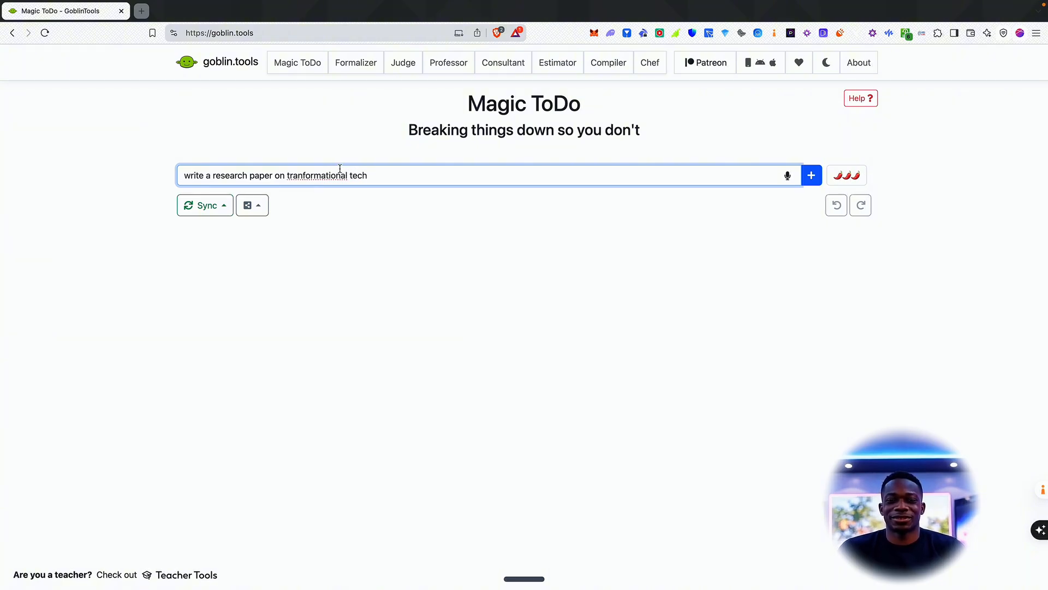
{"action": "left_click", "coordinate": [302, 175]}
{"action": "type", "text": "s"}
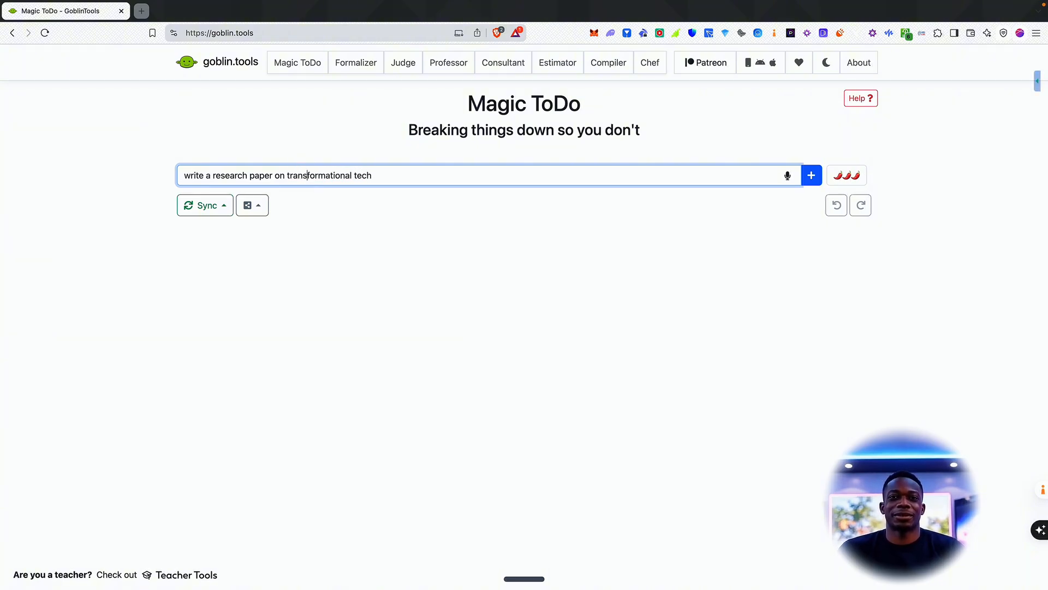
{"action": "key", "text": "End"}
{"action": "type", "text": "nology "}
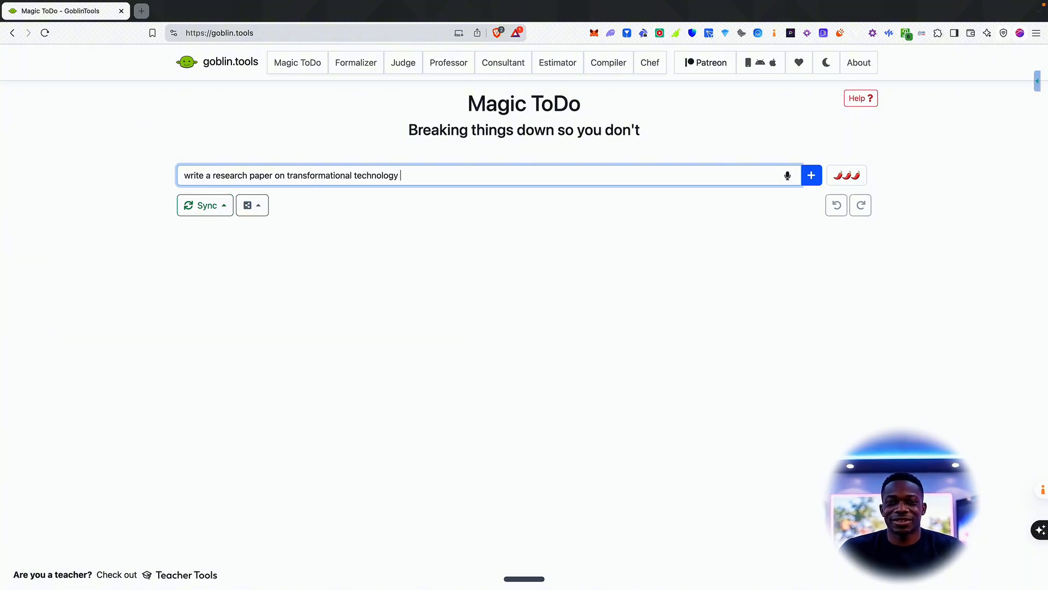
{"action": "type", "text": "for 16 yea"}
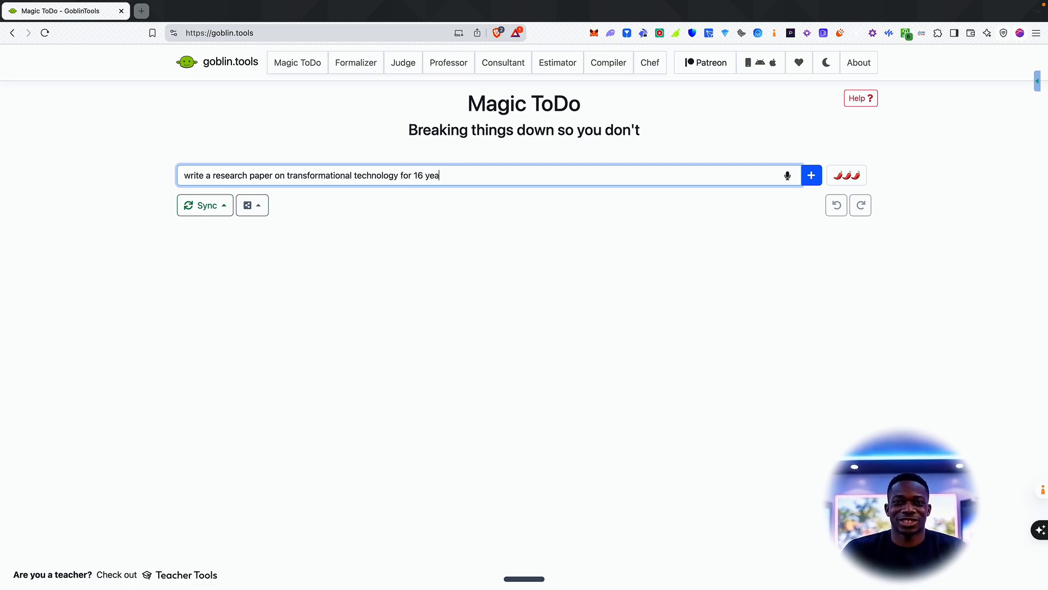
{"action": "type", "text": "r olds"}
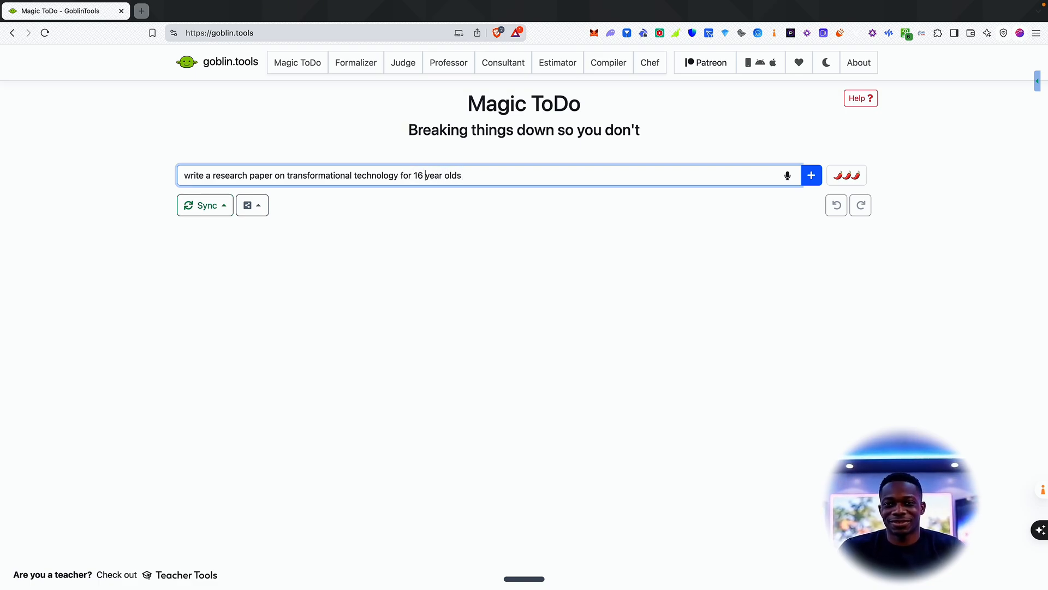
Insert "like blockchain, crypto and AI," before "for 16 year olds" and add the item to the to-do list
{"action": "key", "text": "alt+Left"}
{"action": "type", "text": "like blockchain"}
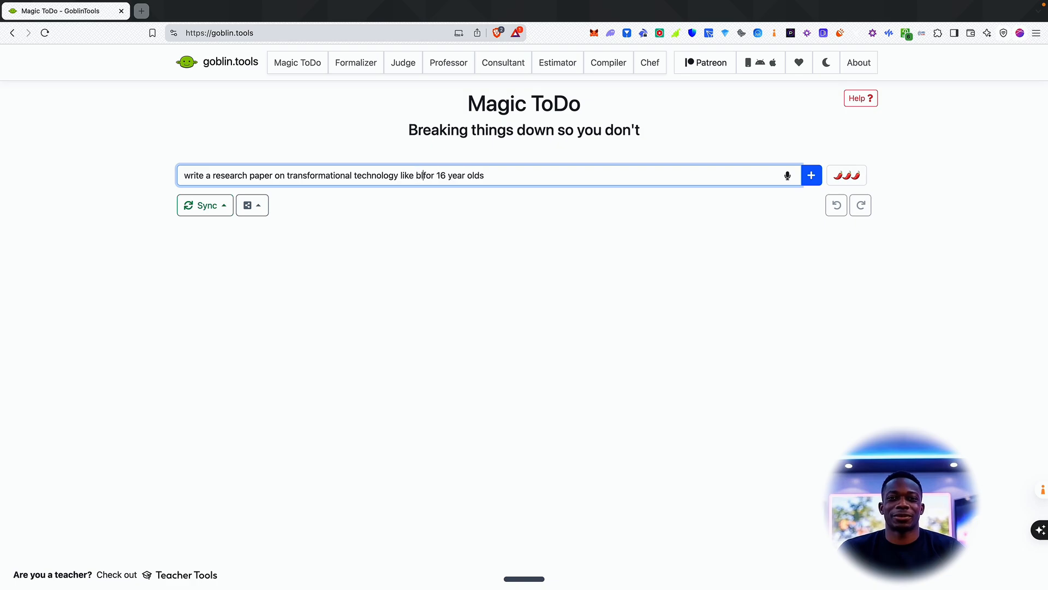
{"action": "type", "text": ", crypto and A"}
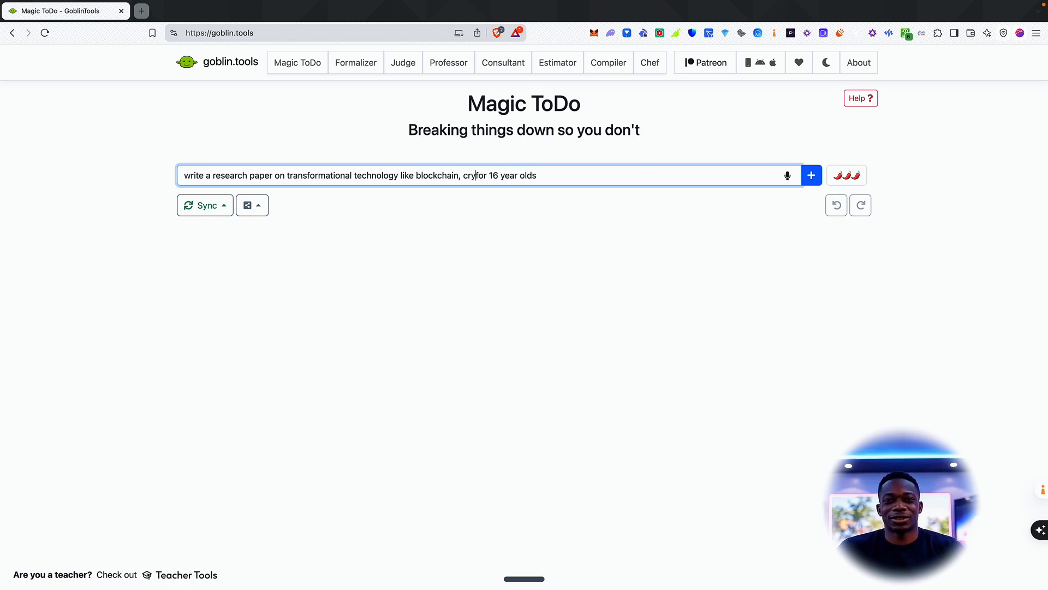
{"action": "type", "text": "I, for"}
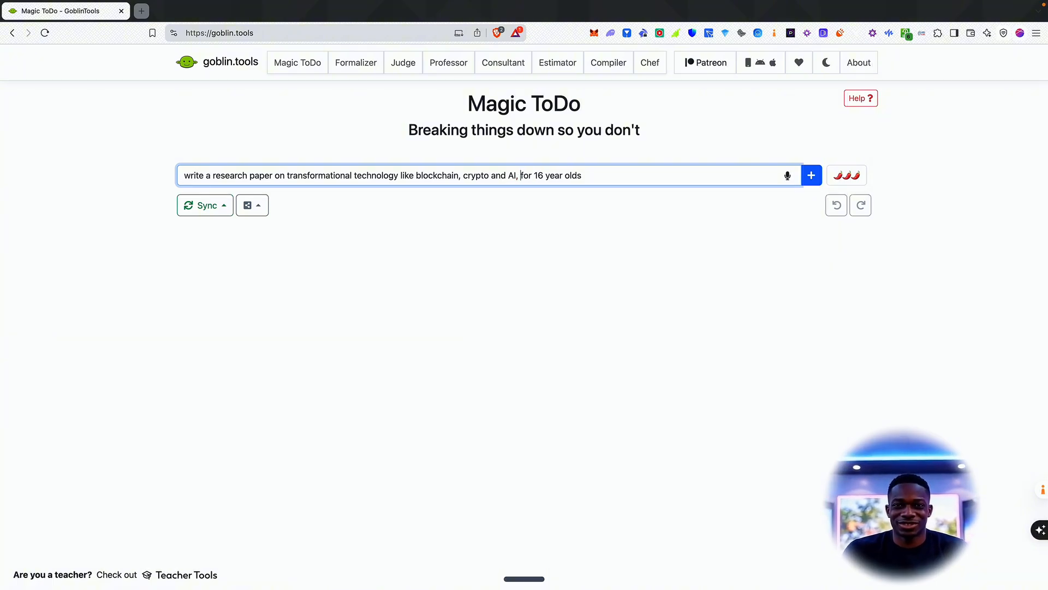
{"action": "key", "text": "Return"}
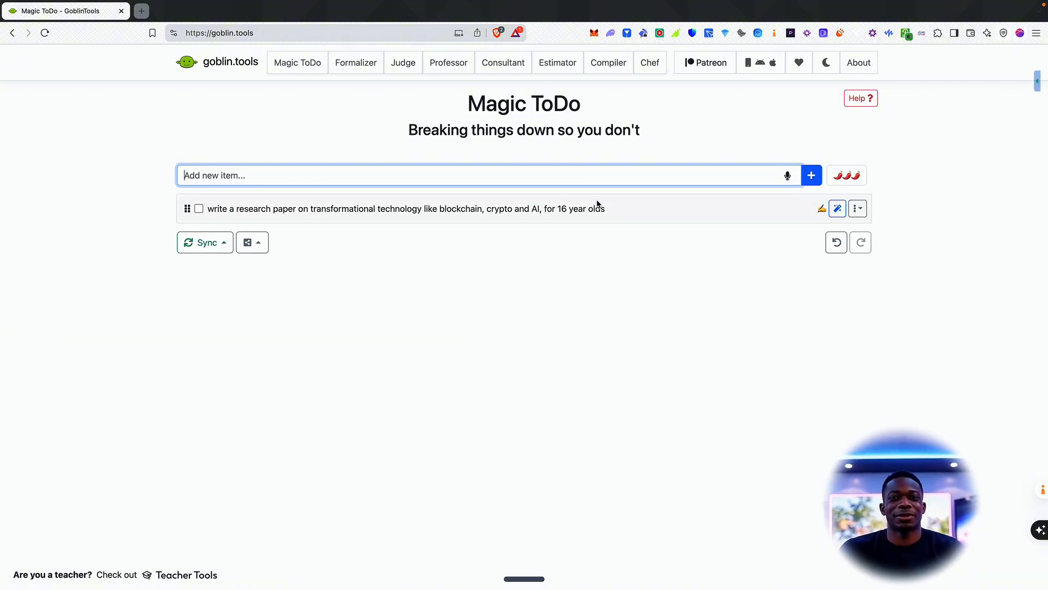
Break the research paper item down into subtasks and look at the options for the first subtask
{"action": "left_click", "coordinate": [837, 211]}
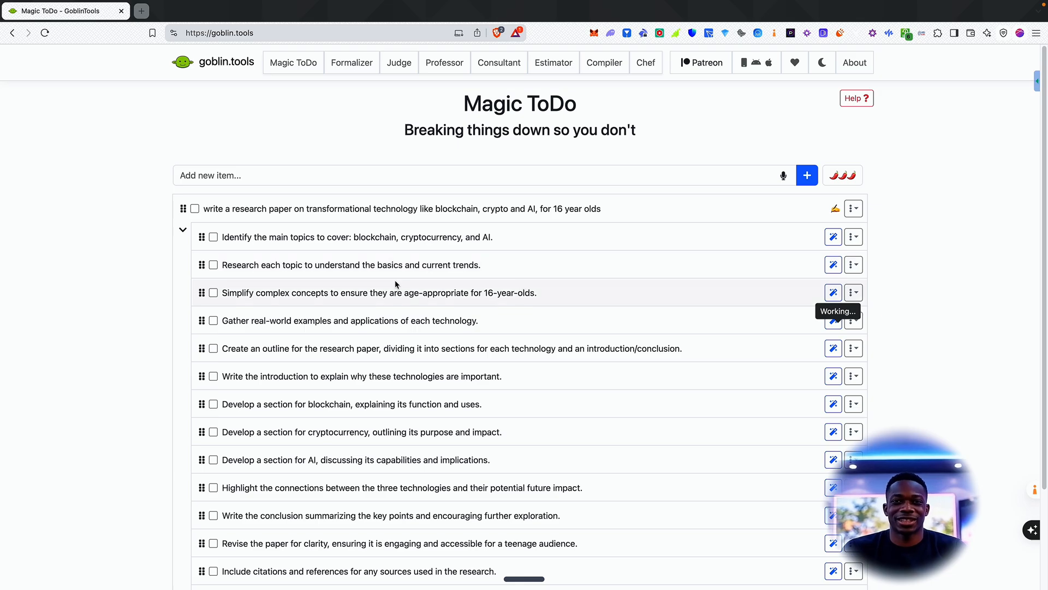
{"action": "scroll", "coordinate": [437, 268], "scroll_direction": "down", "scroll_amount": 2}
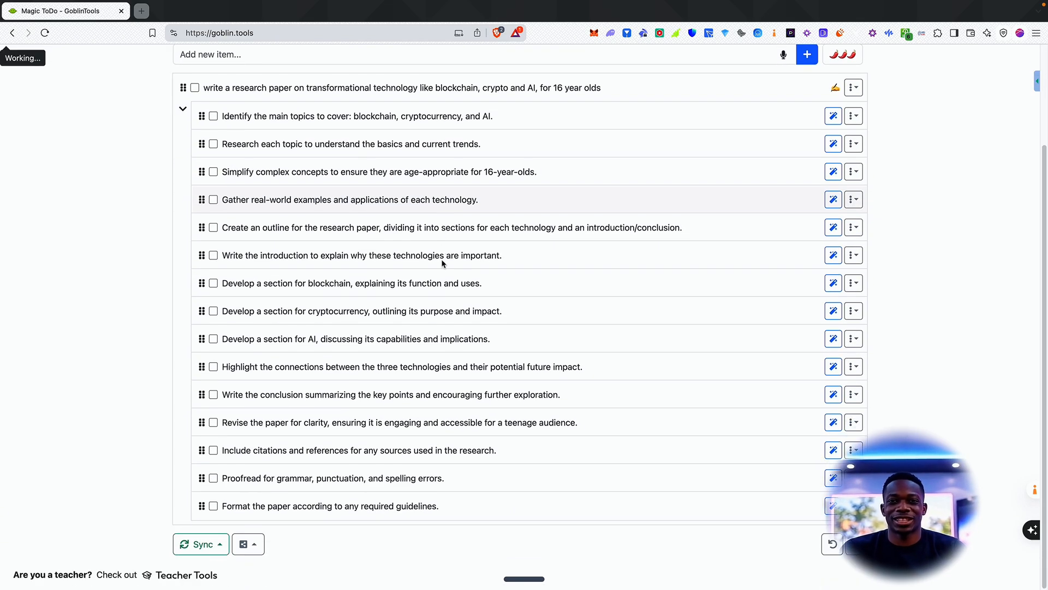
{"action": "scroll", "coordinate": [443, 263], "scroll_direction": "up", "scroll_amount": 2}
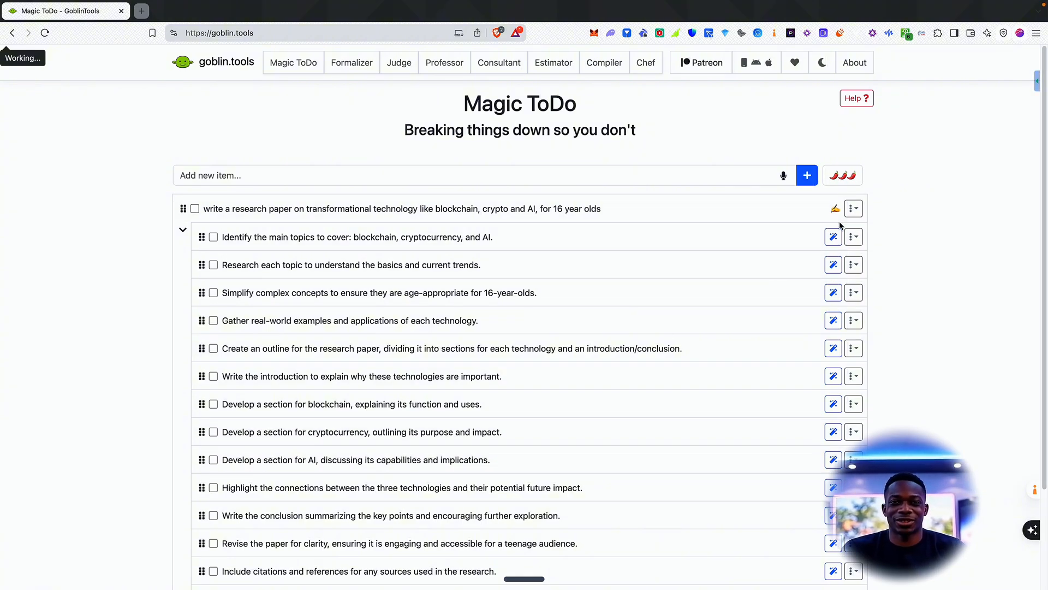
{"action": "left_click", "coordinate": [853, 237]}
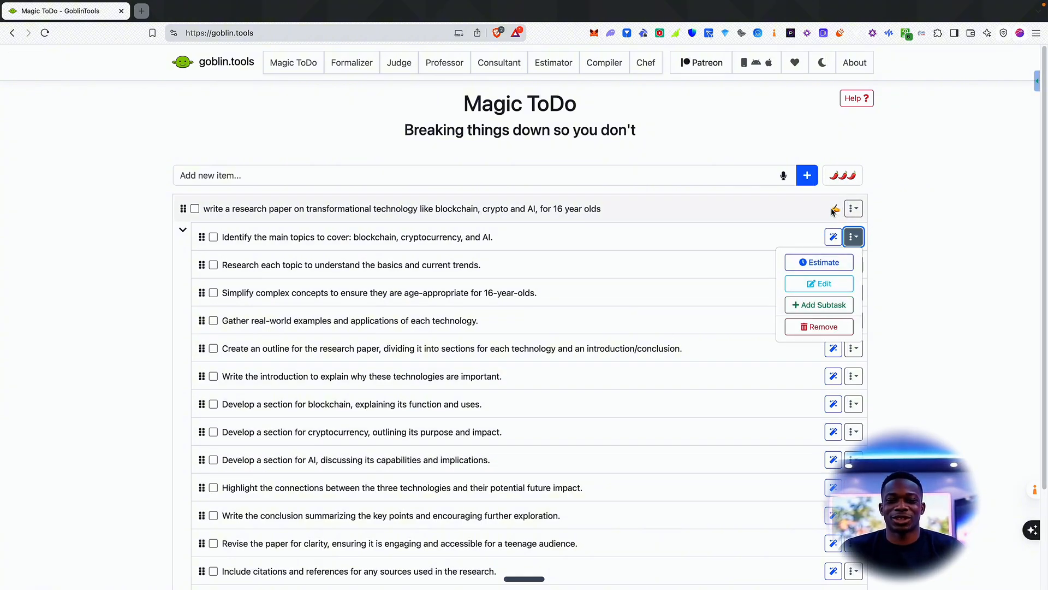
{"action": "left_click", "coordinate": [775, 207]}
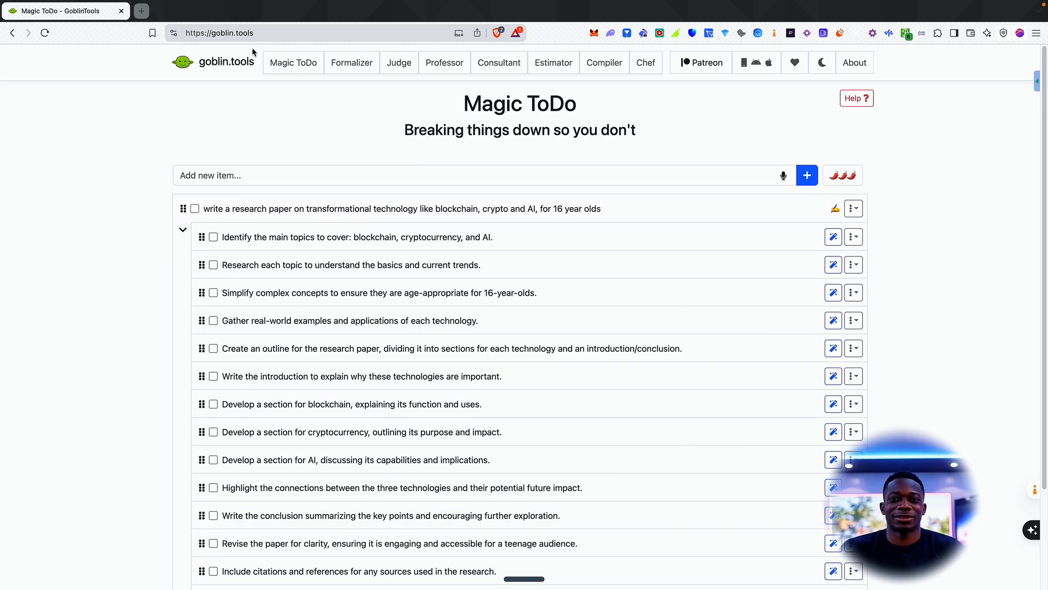
Open the Formalizer and enter "Yo, can you sed me that file bro?" as the text to convert
{"action": "left_click", "coordinate": [366, 68]}
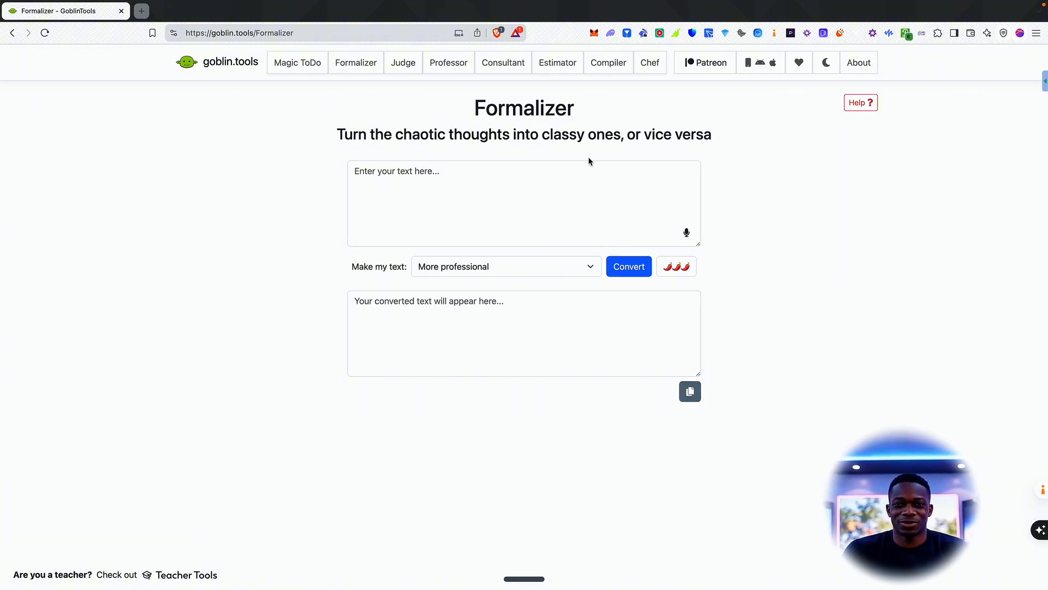
{"action": "left_click", "coordinate": [473, 202]}
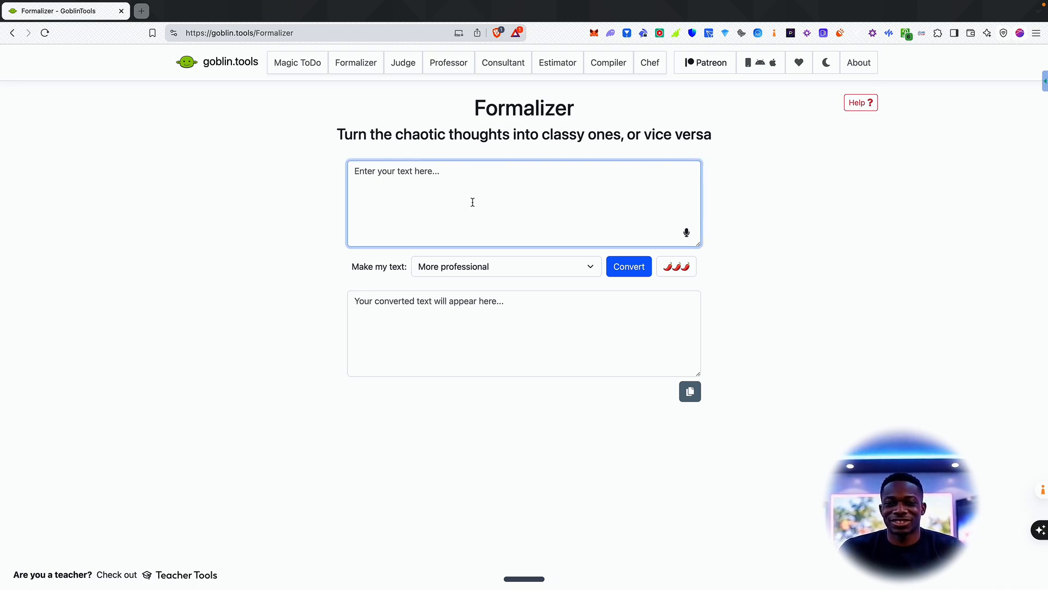
{"action": "type", "text": "Yo, can you sed"}
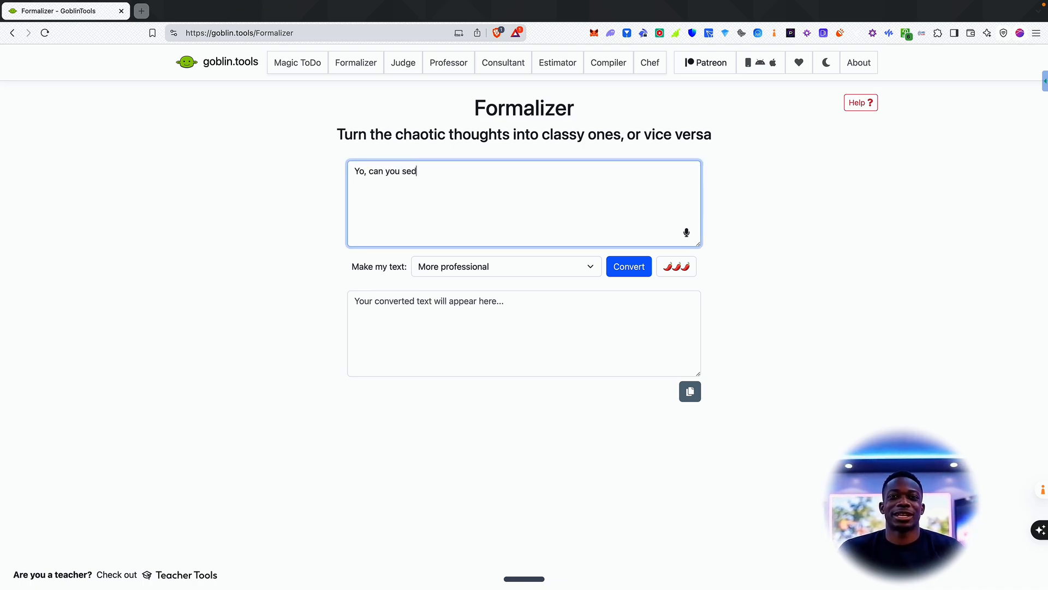
{"action": "type", "text": " me that file bro"}
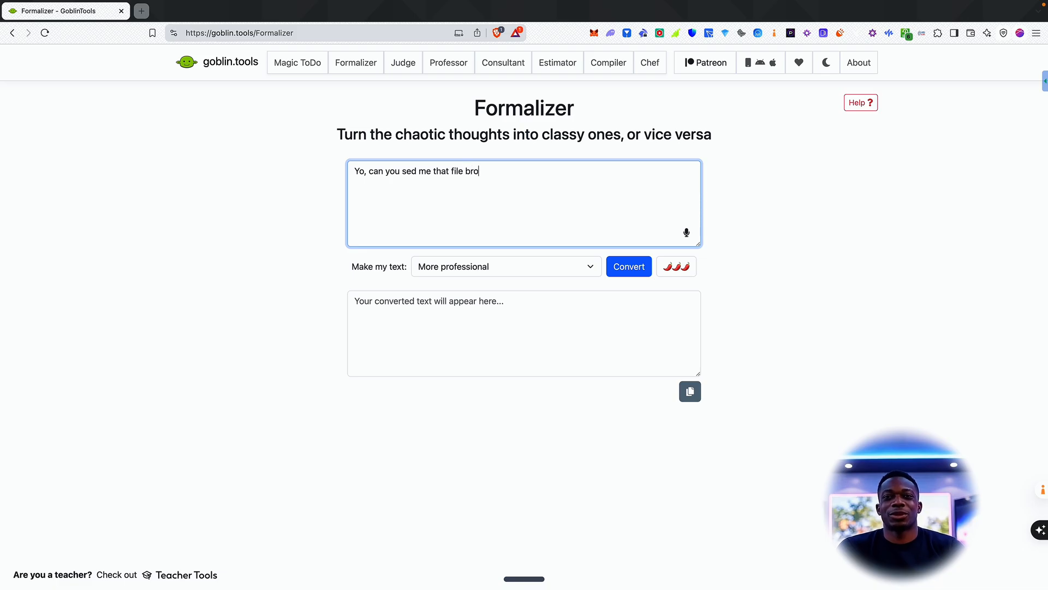
{"action": "type", "text": "?"}
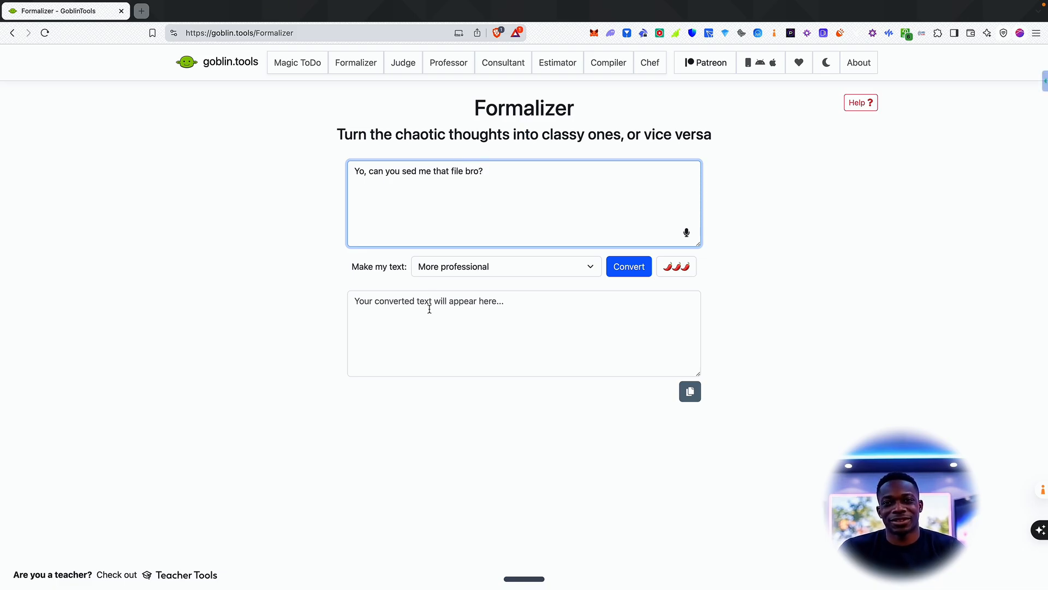
Review the available tones and the spiciness level, and convert the text with the More professional tone
{"action": "left_click", "coordinate": [546, 267]}
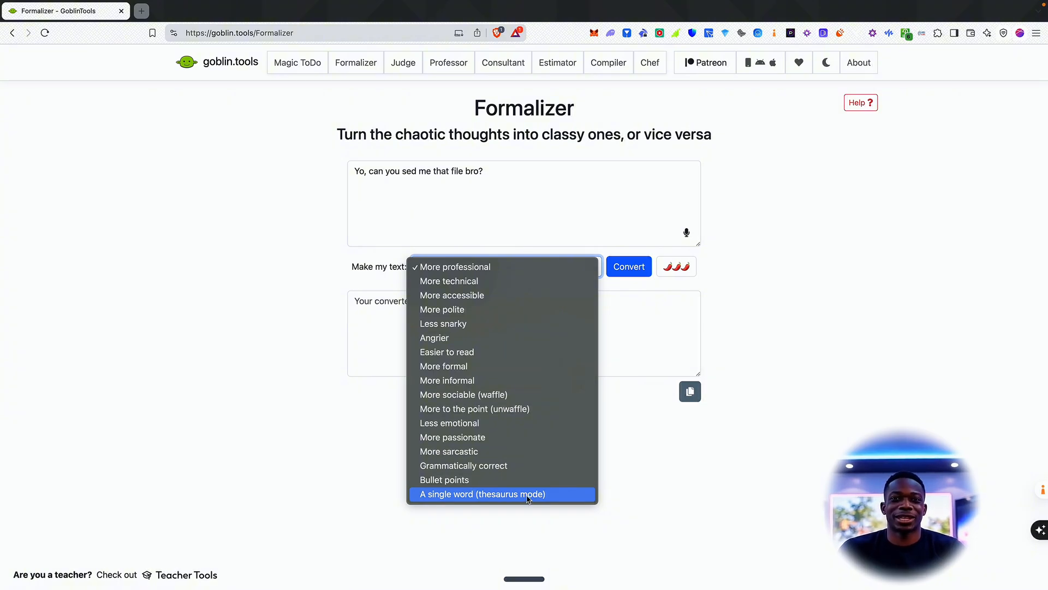
{"action": "left_click", "coordinate": [779, 282]}
{"action": "left_click", "coordinate": [671, 268]}
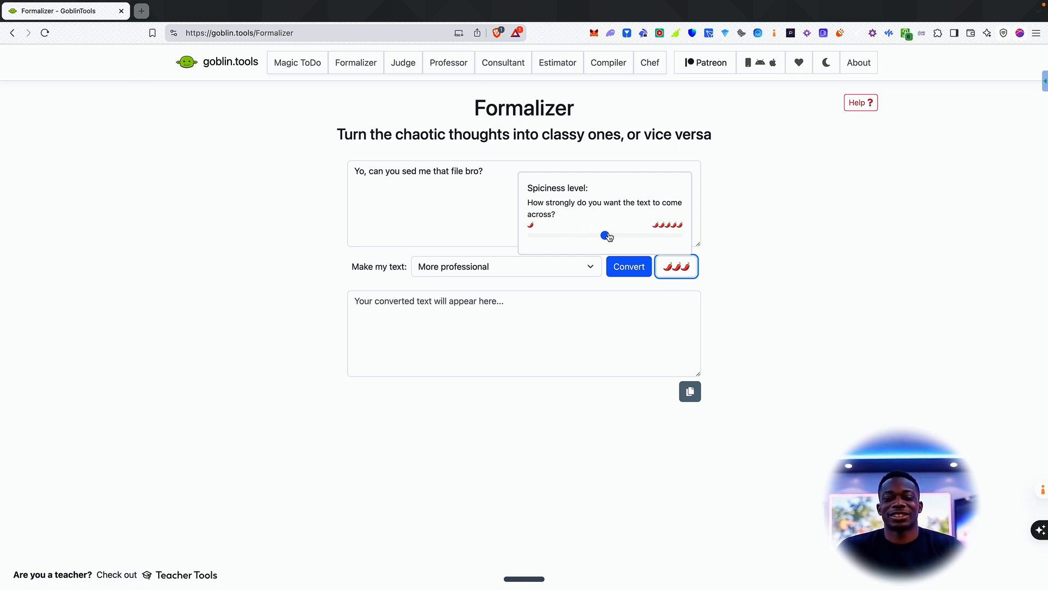
{"action": "mouse_move", "coordinate": [606, 235]}
{"action": "left_mouse_down"}
{"action": "mouse_move", "coordinate": [696, 233]}
{"action": "mouse_move", "coordinate": [490, 228]}
{"action": "mouse_move", "coordinate": [606, 234]}
{"action": "left_mouse_up"}
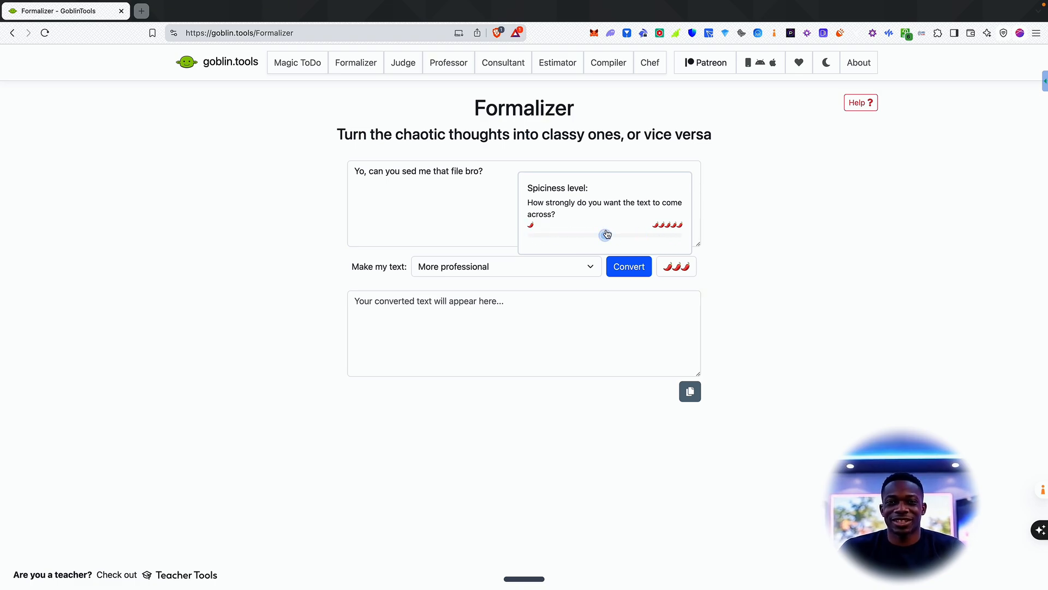
{"action": "left_click", "coordinate": [758, 242]}
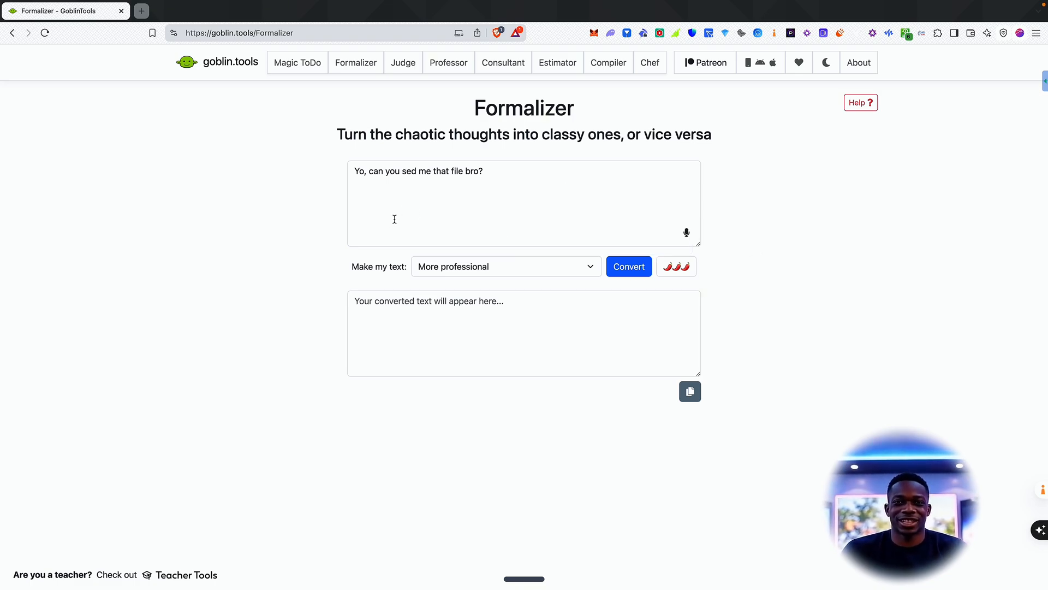
{"action": "left_click", "coordinate": [507, 262]}
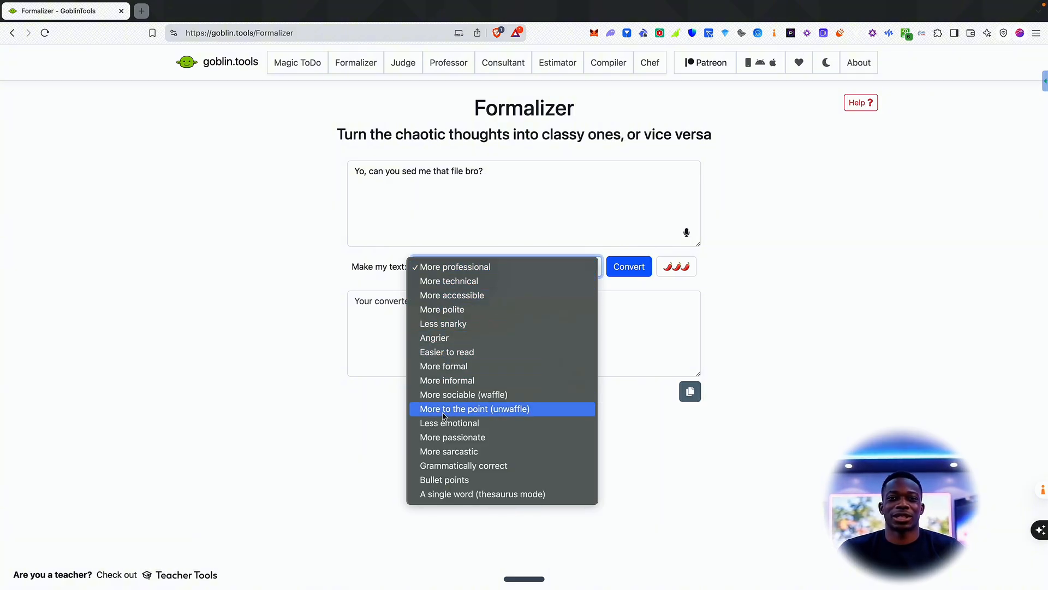
{"action": "left_click", "coordinate": [761, 260]}
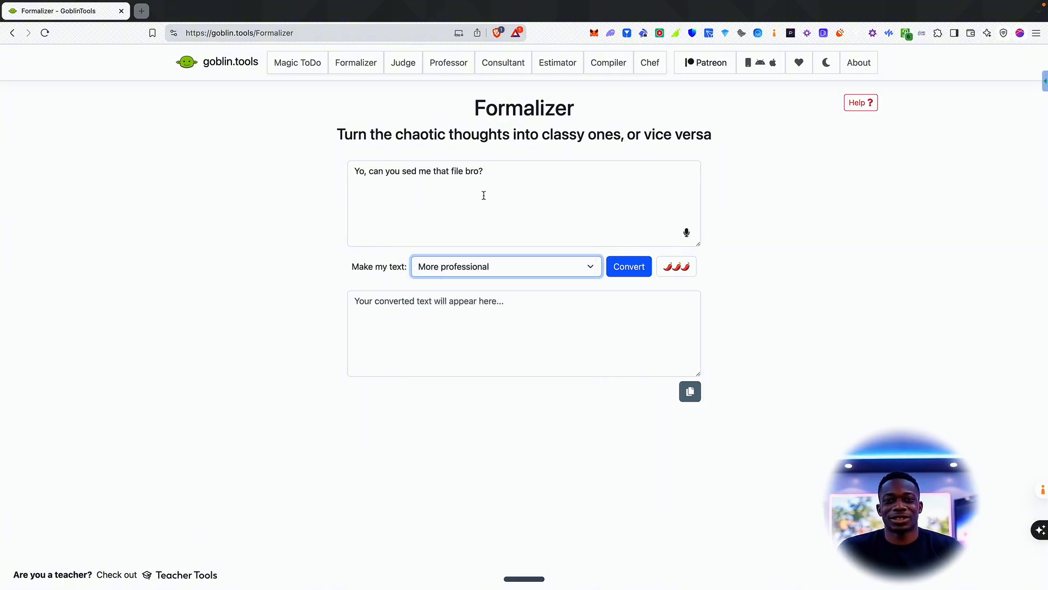
{"action": "left_click", "coordinate": [623, 266]}
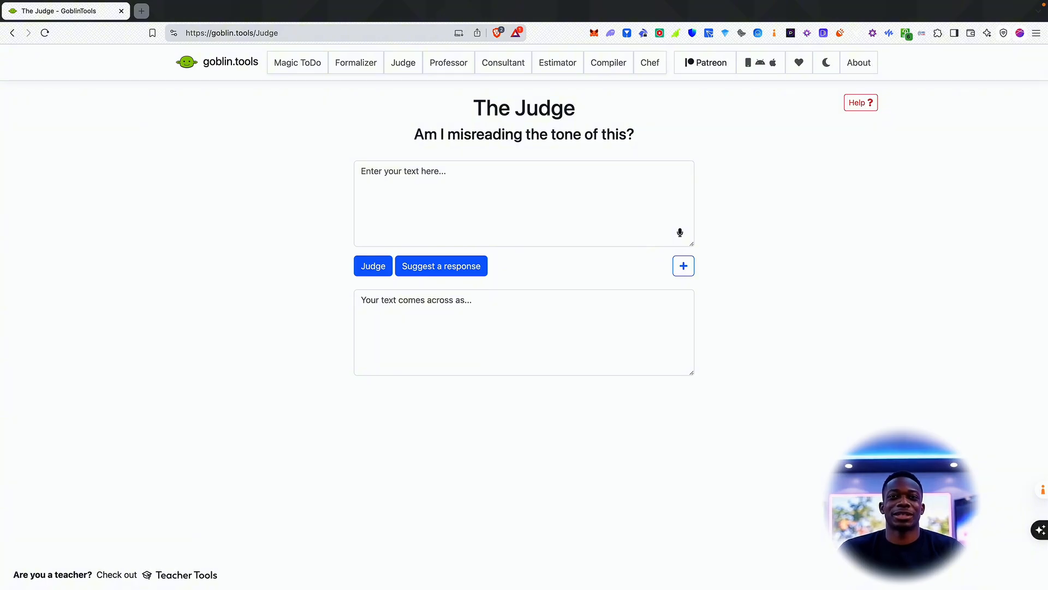
Enter "I didn't say she stole my bag" as the text and have its tone judged
{"action": "left_click", "coordinate": [545, 222]}
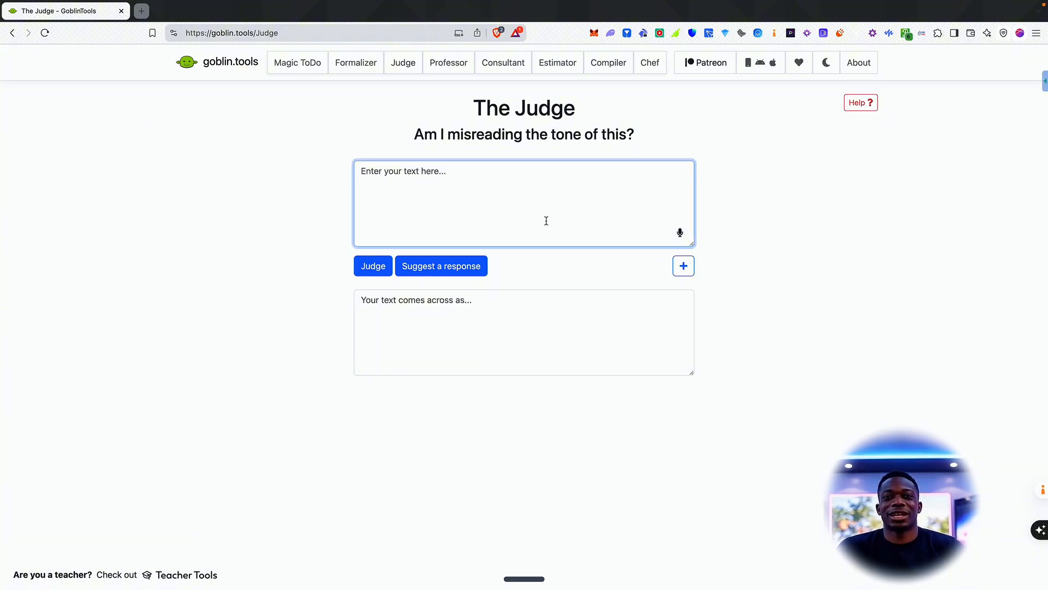
{"action": "type", "text": "I didn"}
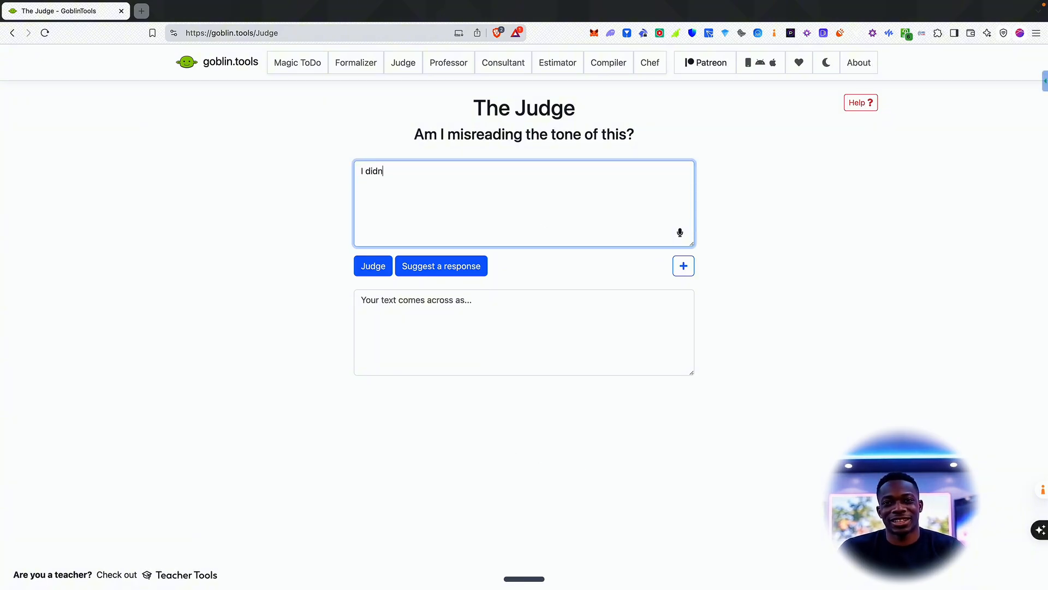
{"action": "type", "text": "'t say she "}
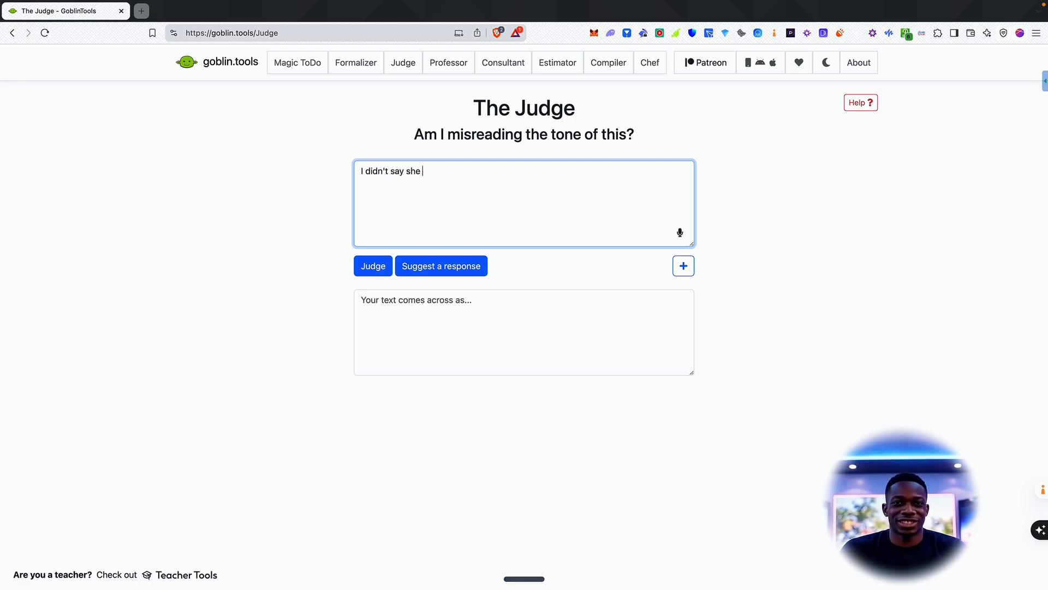
{"action": "type", "text": "stole my bag"}
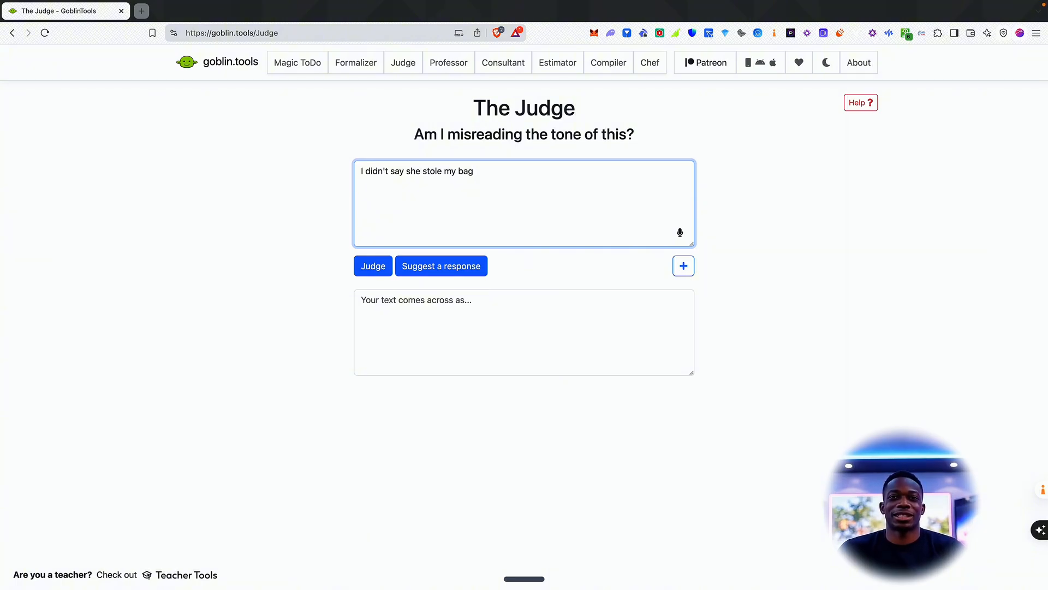
{"action": "left_click", "coordinate": [348, 272]}
{"action": "left_click", "coordinate": [370, 265]}
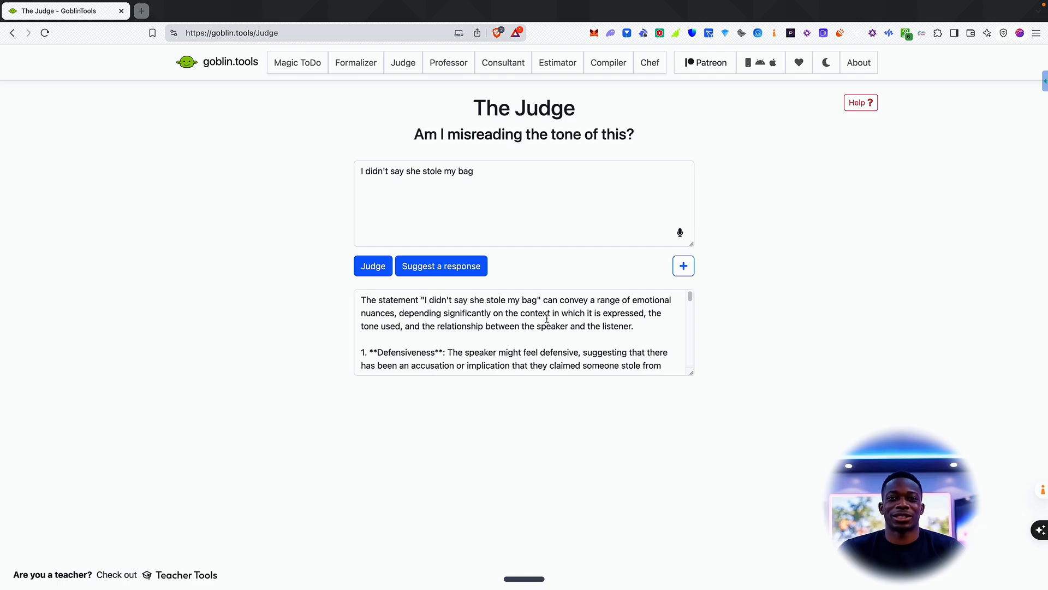
Read through the whole tone analysis of the bag statement and return to its beginning
{"action": "scroll", "coordinate": [573, 318], "scroll_direction": "down", "scroll_amount": 1}
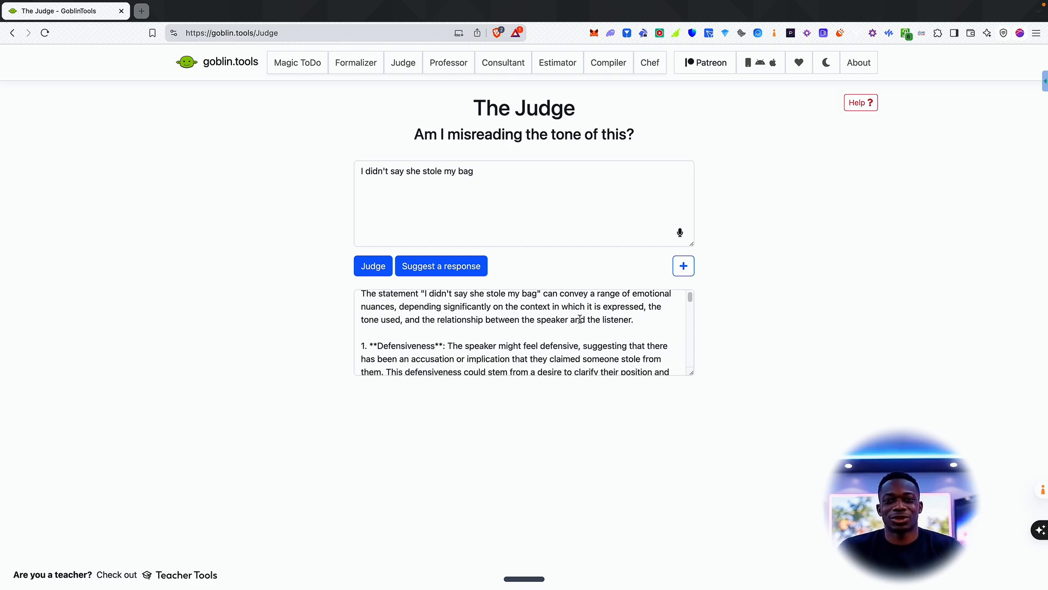
{"action": "scroll", "coordinate": [580, 318], "scroll_direction": "down", "scroll_amount": 5}
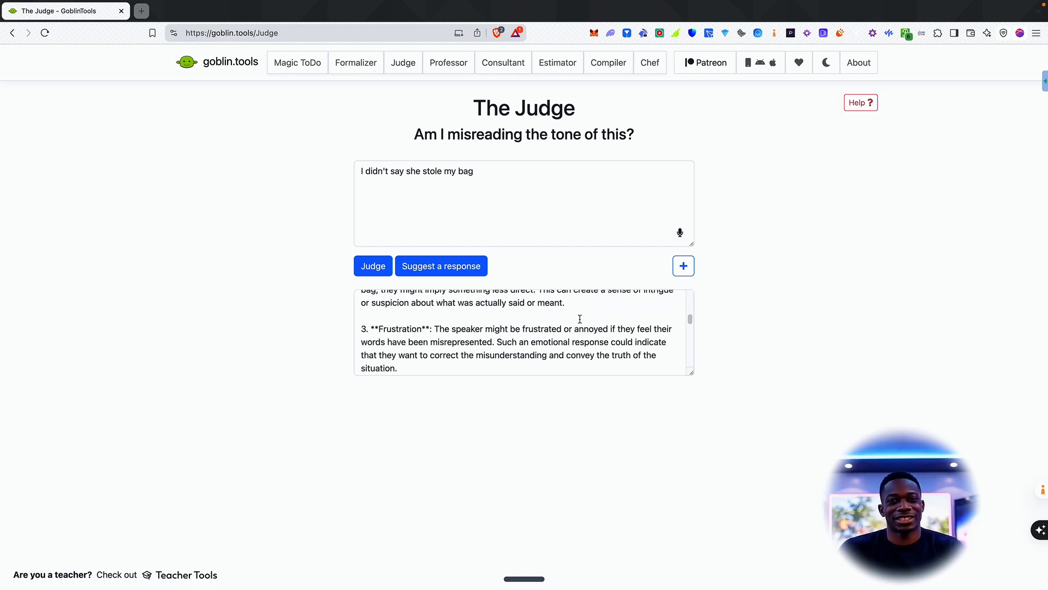
{"action": "scroll", "coordinate": [580, 319], "scroll_direction": "up", "scroll_amount": 3}
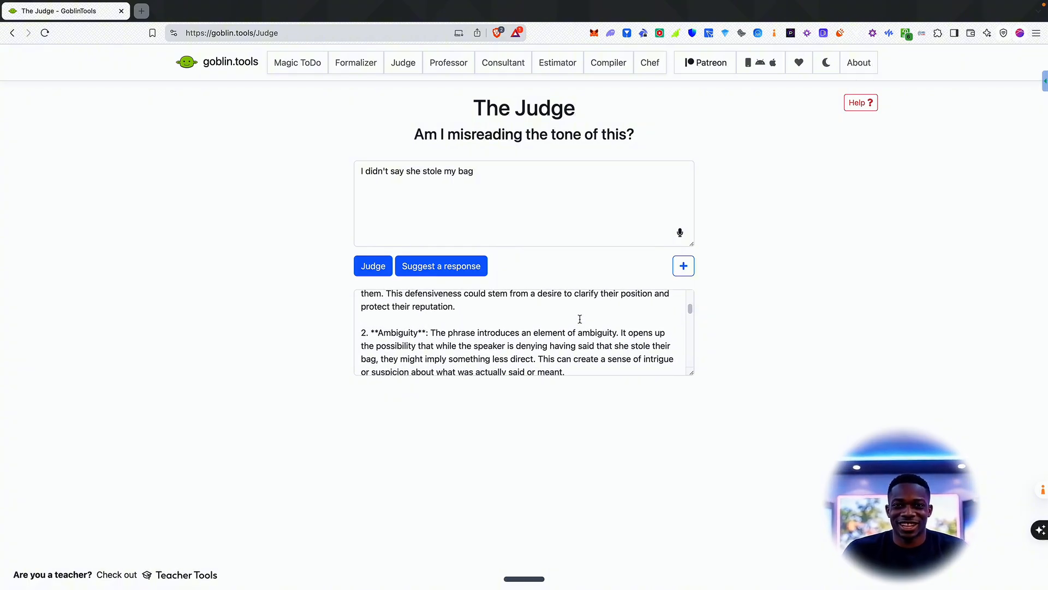
{"action": "scroll", "coordinate": [579, 319], "scroll_direction": "down", "scroll_amount": 5}
{"action": "scroll", "coordinate": [580, 319], "scroll_direction": "up", "scroll_amount": 3}
{"action": "scroll", "coordinate": [580, 319], "scroll_direction": "down", "scroll_amount": 2}
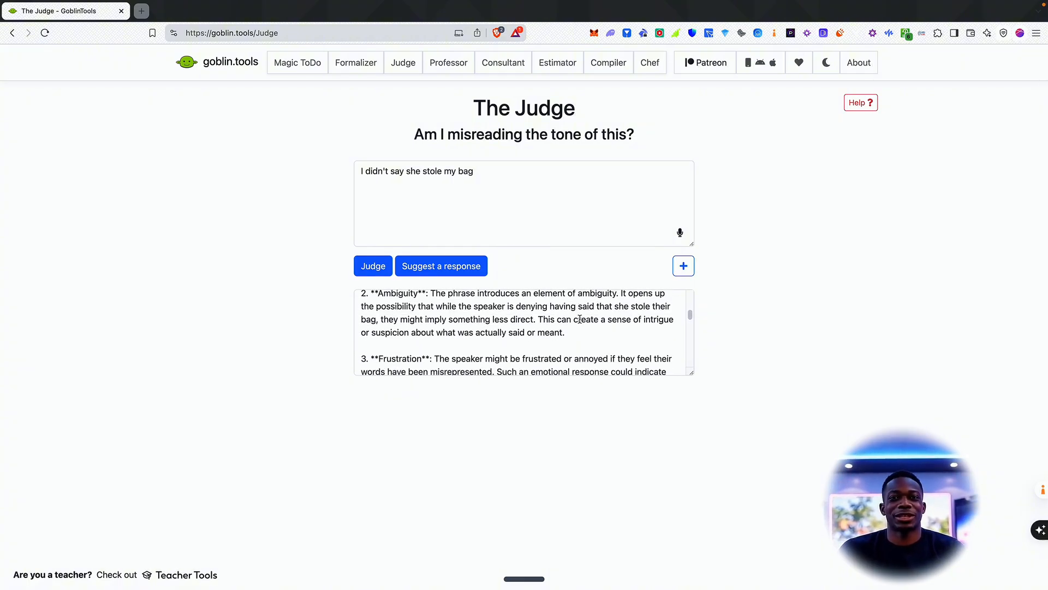
{"action": "scroll", "coordinate": [580, 319], "scroll_direction": "down", "scroll_amount": 4}
{"action": "scroll", "coordinate": [580, 319], "scroll_direction": "up", "scroll_amount": 2}
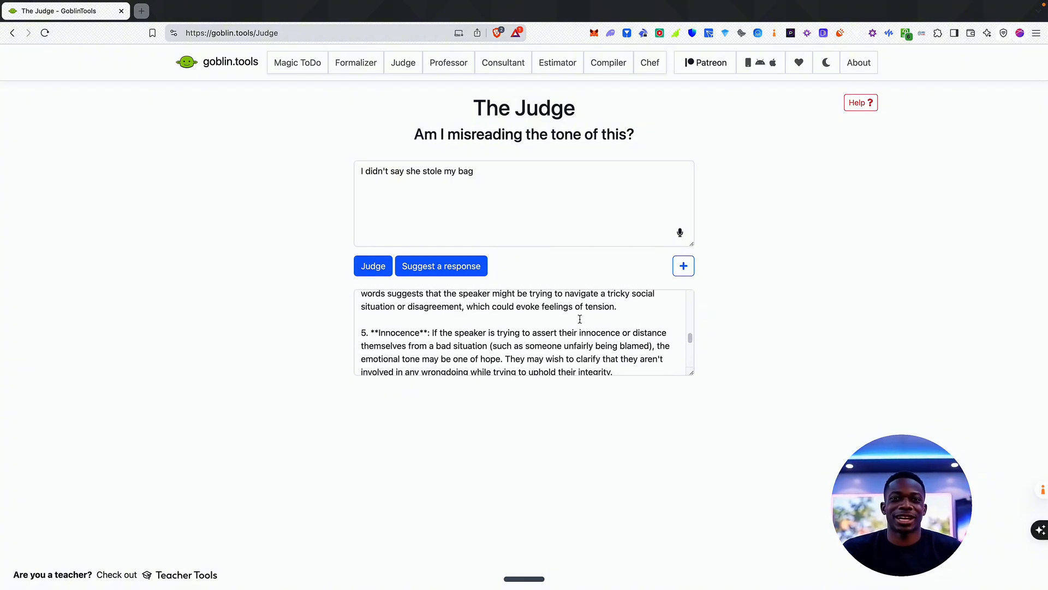
{"action": "scroll", "coordinate": [580, 319], "scroll_direction": "up", "scroll_amount": 1}
{"action": "scroll", "coordinate": [580, 319], "scroll_direction": "down", "scroll_amount": 3}
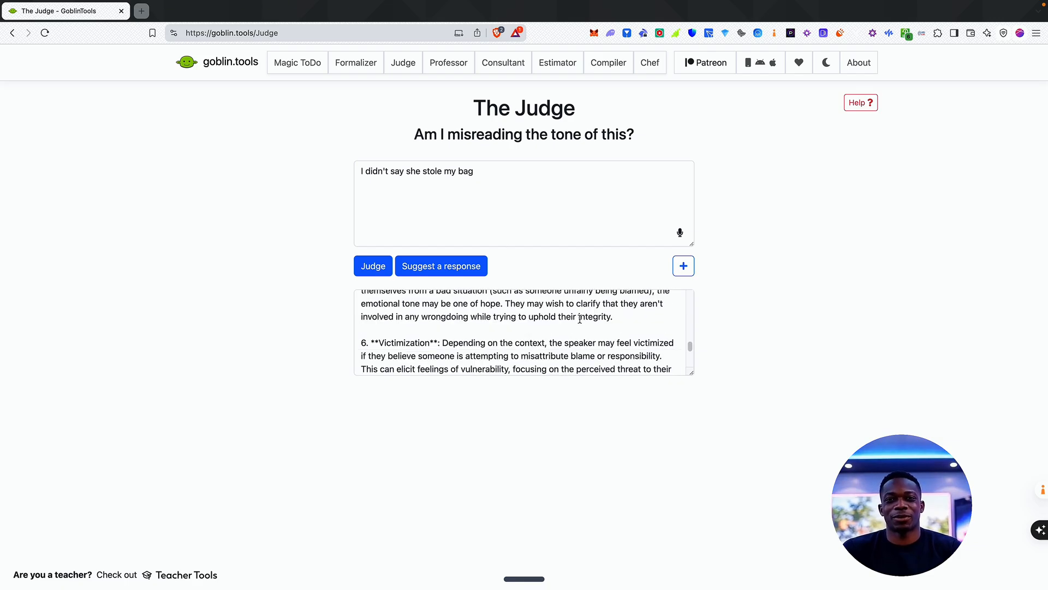
{"action": "scroll", "coordinate": [580, 319], "scroll_direction": "down", "scroll_amount": 3}
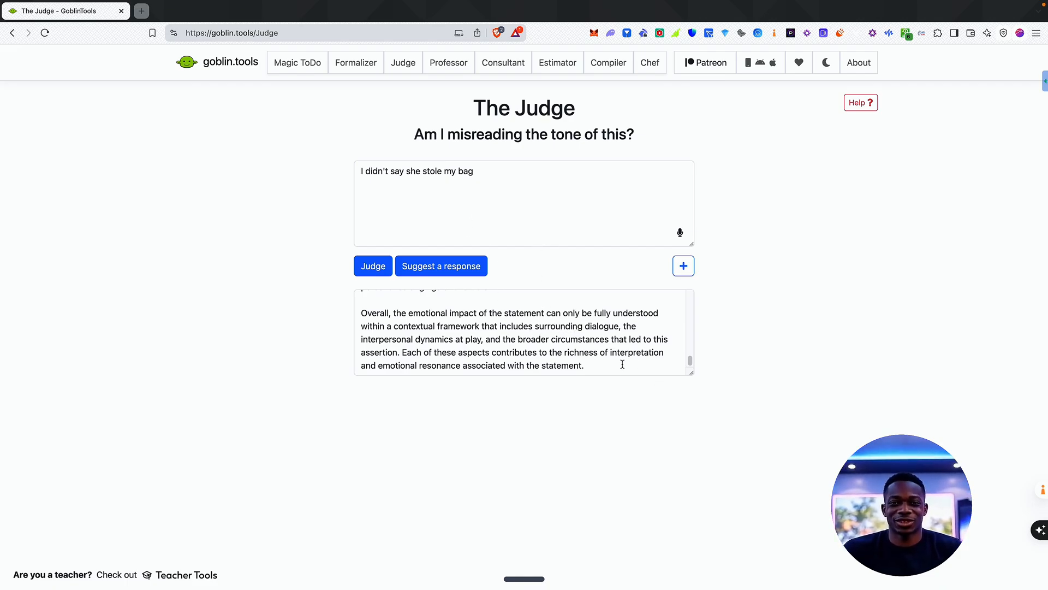
{"action": "scroll", "coordinate": [620, 363], "scroll_direction": "up", "scroll_amount": 10}
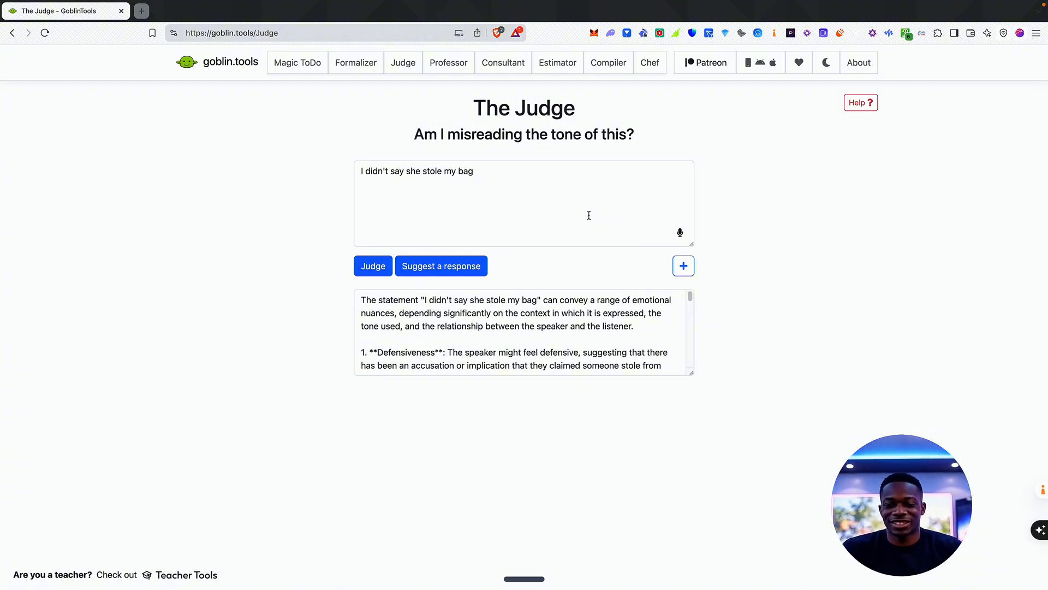
Open the Professor and enter "quantum physics and computing" as the topic to explain
{"action": "left_click", "coordinate": [453, 62]}
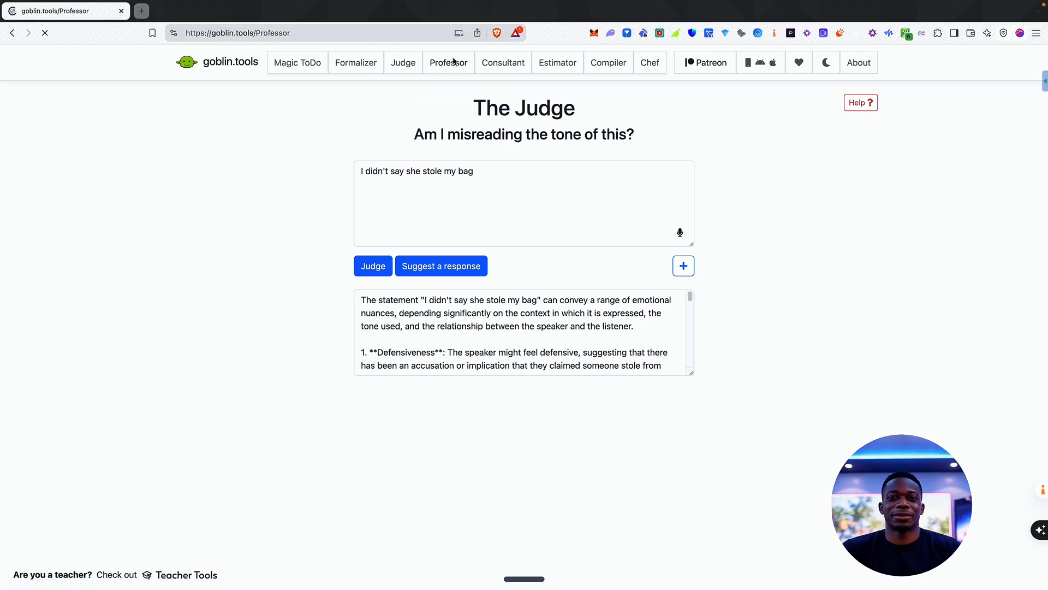
{"action": "left_click", "coordinate": [492, 189]}
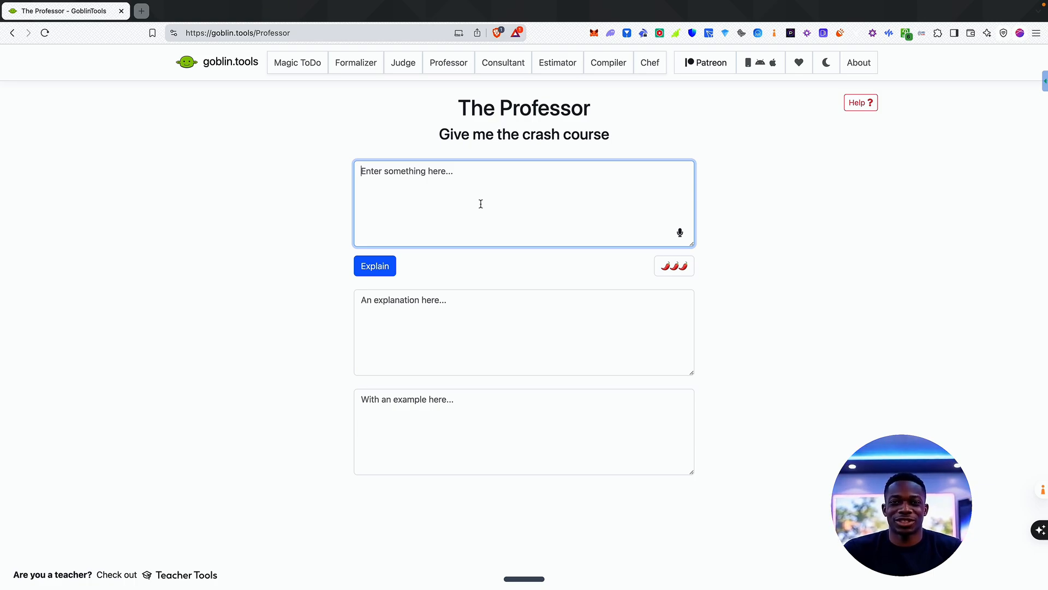
{"action": "type", "text": "quantum"}
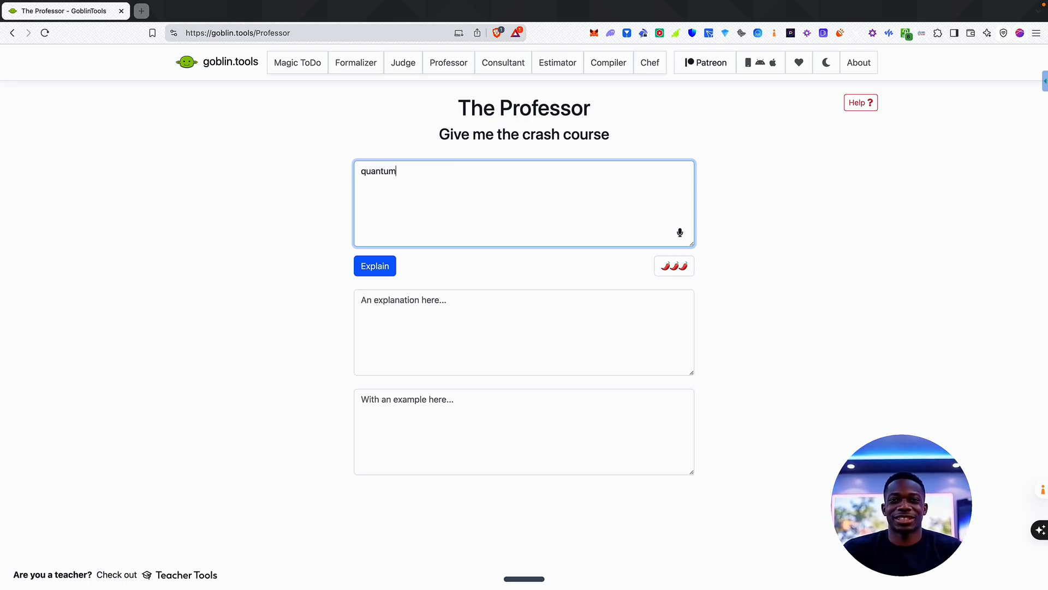
{"action": "type", "text": " phyics"}
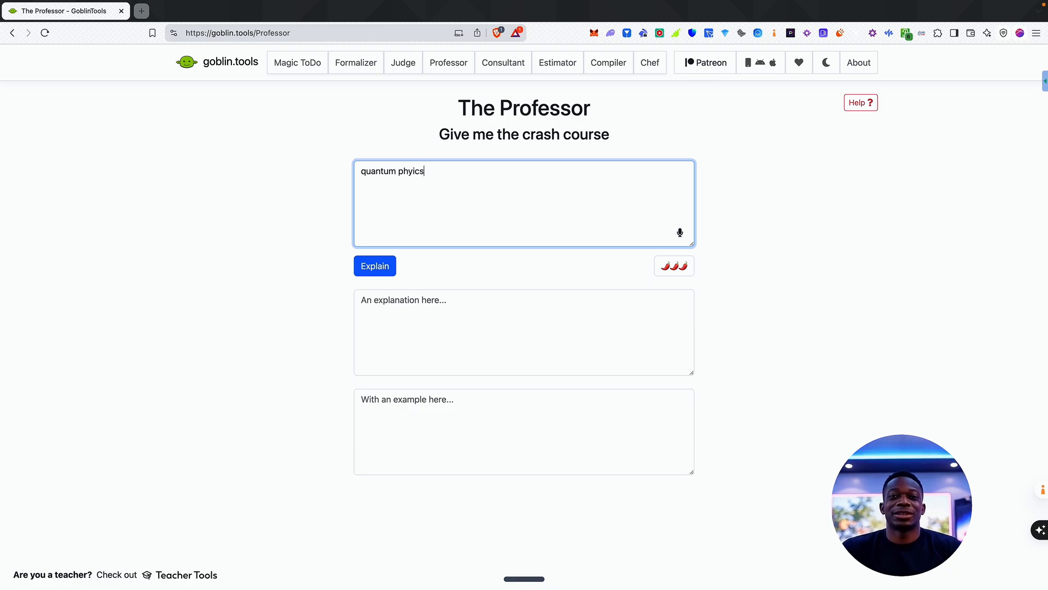
{"action": "key", "text": "BackSpace"}
{"action": "key", "text": "BackSpace"}
{"action": "key", "text": "BackSpace"}
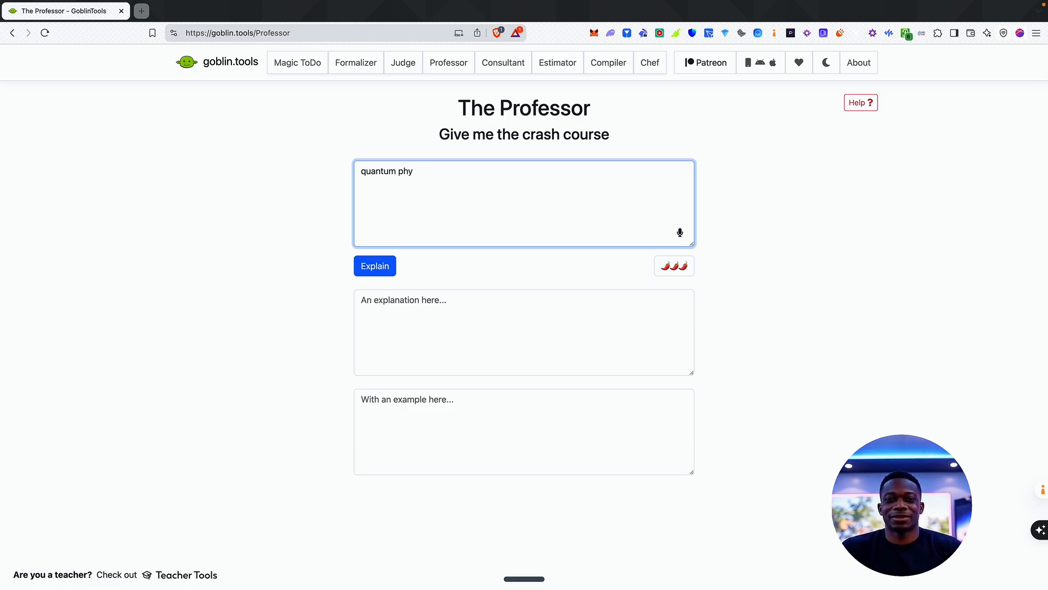
{"action": "type", "text": "sics"}
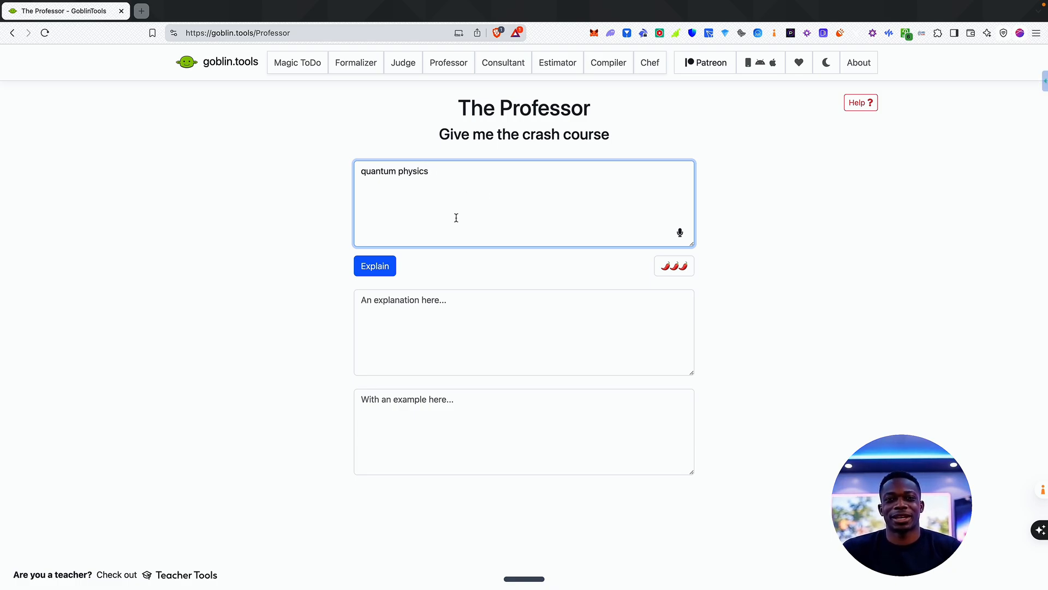
{"action": "type", "text": " and computing"}
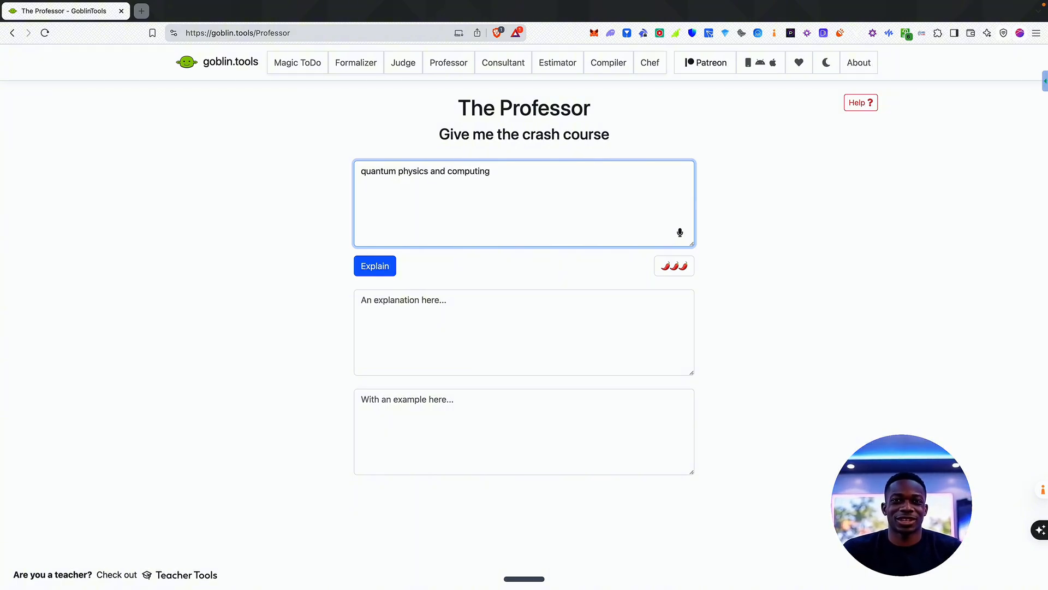
Set the explanation's spiciness to the lowest level, one chili, and generate the explanation with an example
{"action": "left_click", "coordinate": [673, 273]}
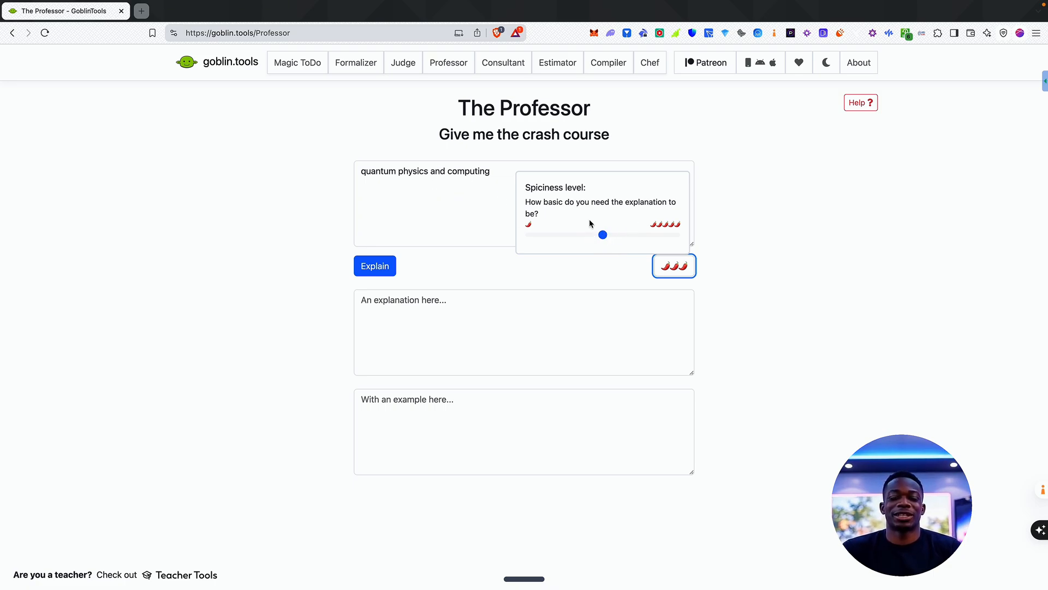
{"action": "left_click_drag", "start_coordinate": [603, 235], "coordinate": [523, 247]}
{"action": "left_click", "coordinate": [464, 275]}
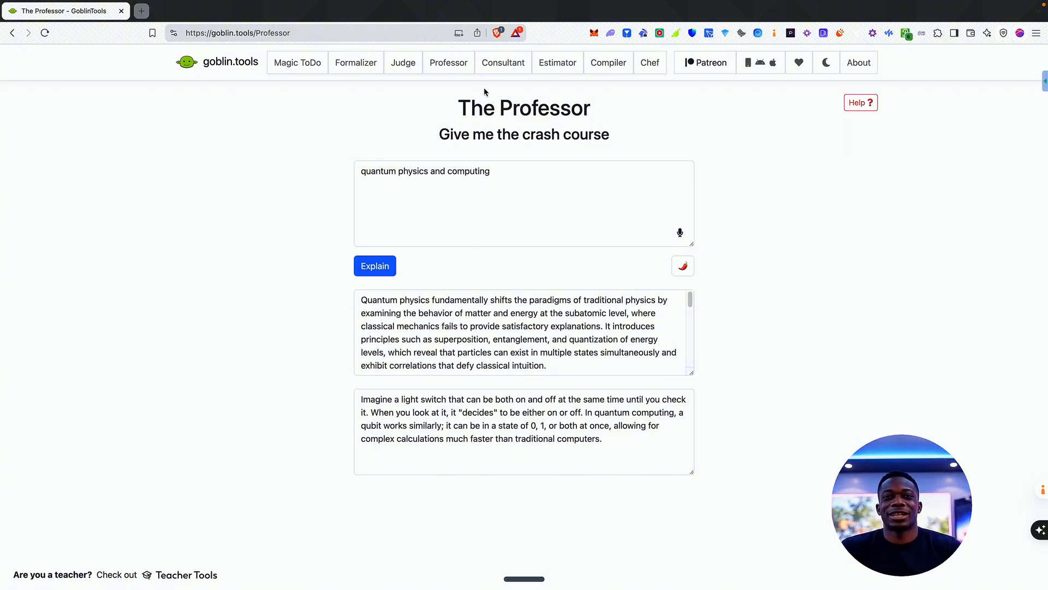
Open the Consultant and start the question with "Is it wise for me to accept crypto payments"
{"action": "left_click", "coordinate": [499, 72]}
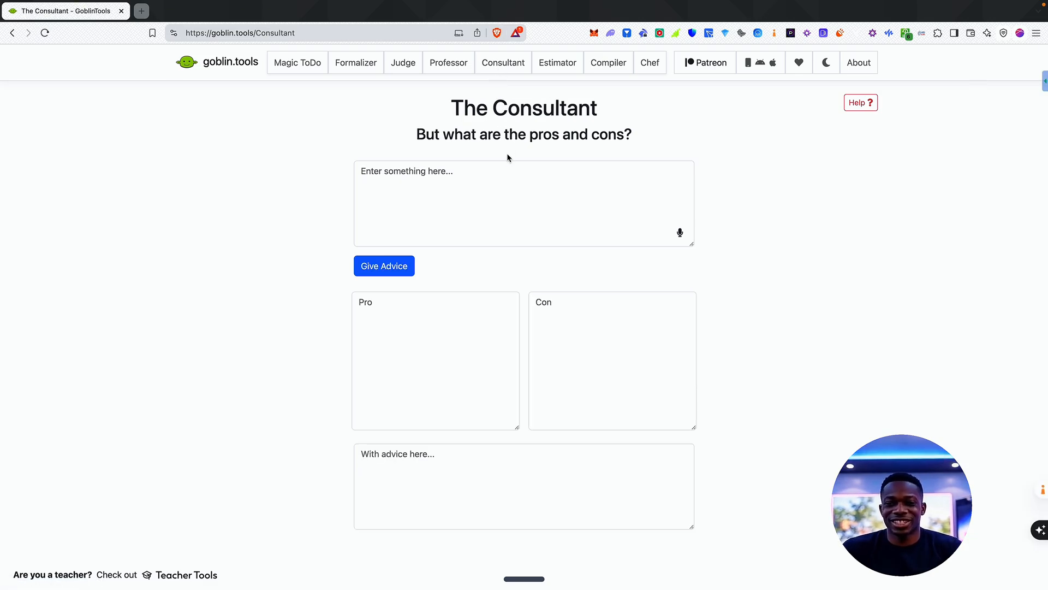
{"action": "left_click", "coordinate": [504, 192]}
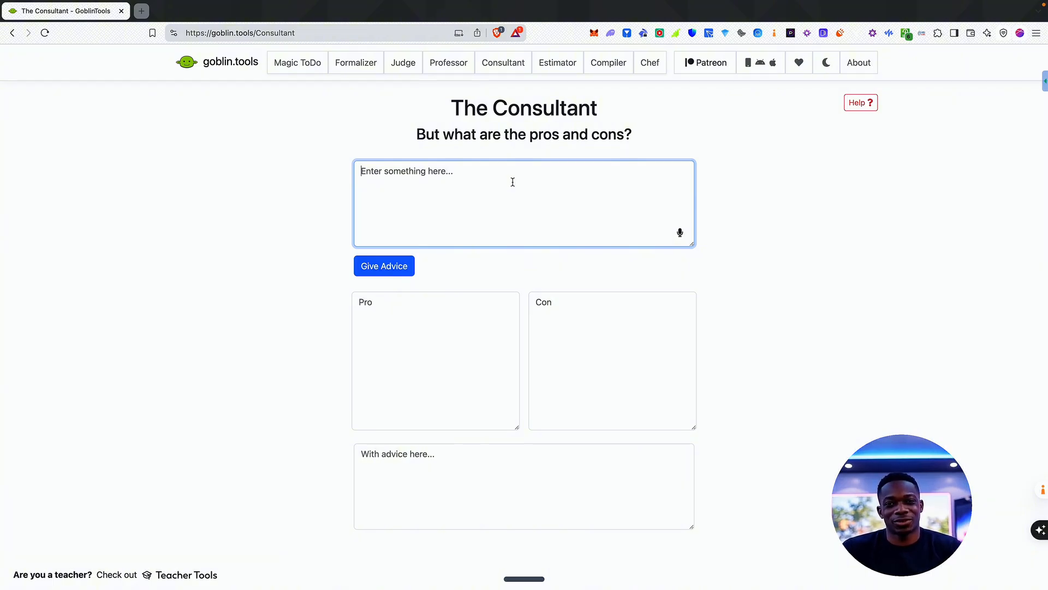
{"action": "type", "text": "Is it "}
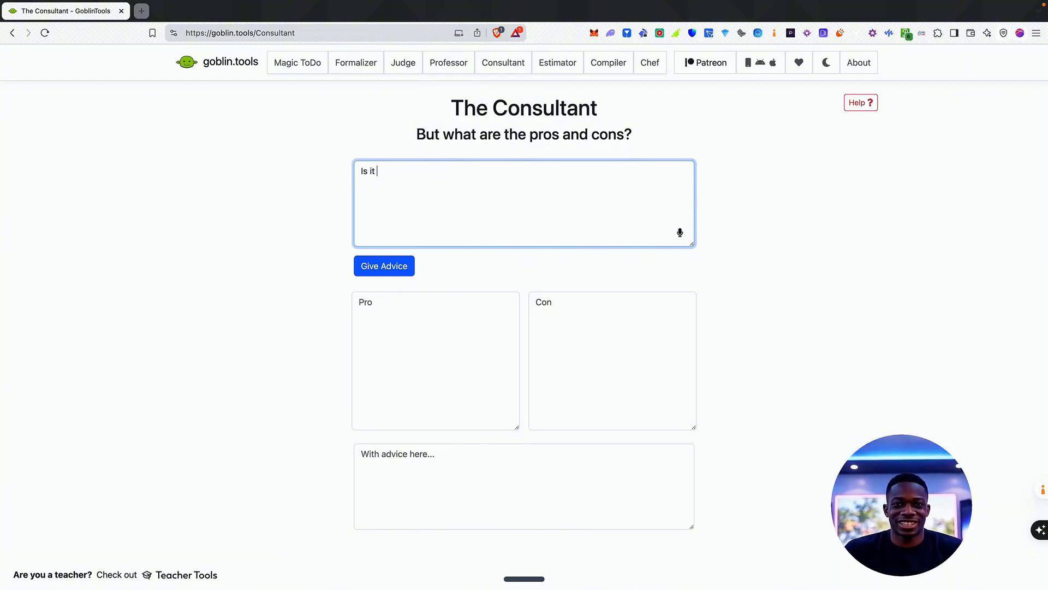
{"action": "type", "text": "wise for me to accpet"}
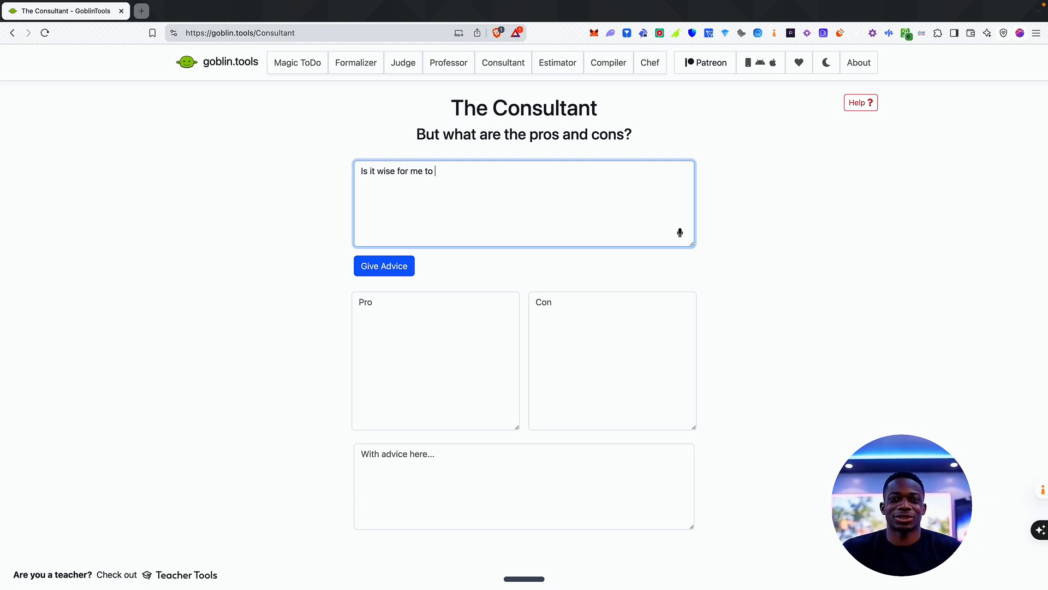
{"action": "key", "text": "BackSpace"}
{"action": "key", "text": "BackSpace"}
{"action": "key", "text": "BackSpace"}
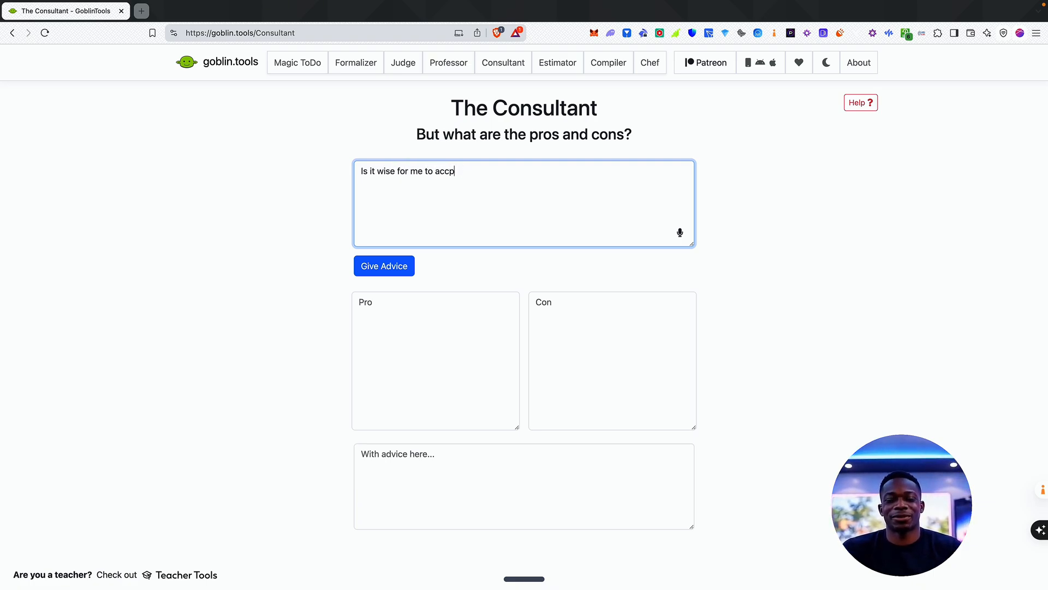
{"action": "type", "text": "pt c"}
{"action": "type", "text": "rypto payments "}
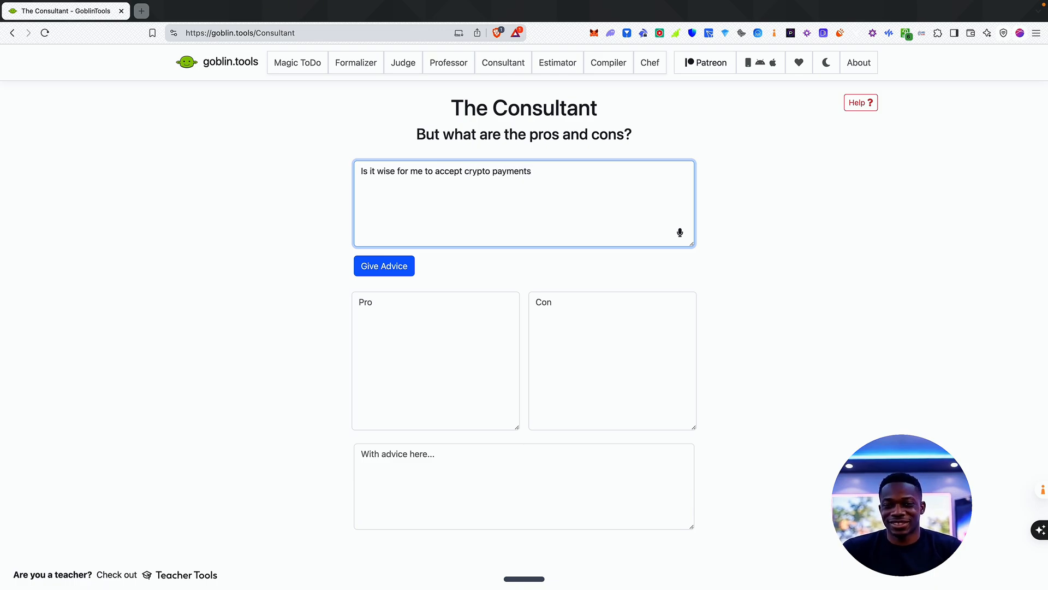
Complete the question with "as a business, I think it'll be easier now that Trump's in office" and request advice
{"action": "type", "text": "as a busi"}
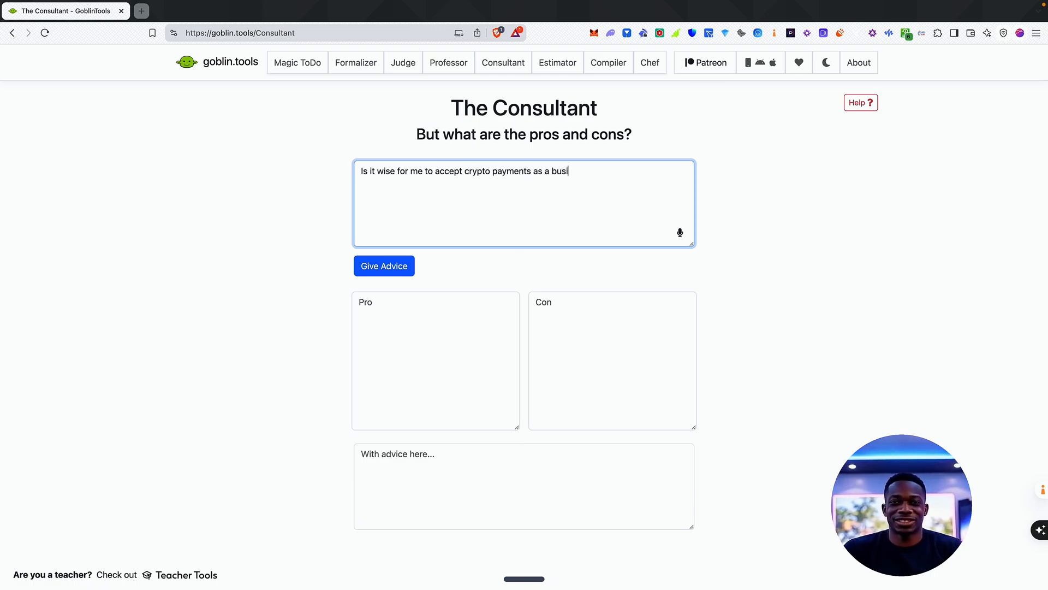
{"action": "type", "text": "ness, I"}
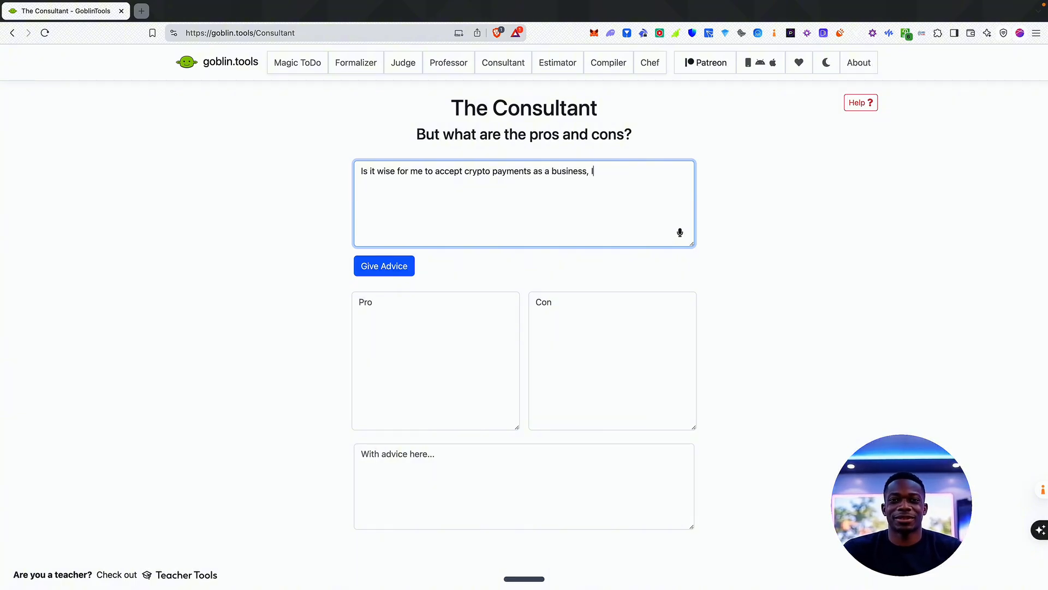
{"action": "type", "text": " think it'll be e"}
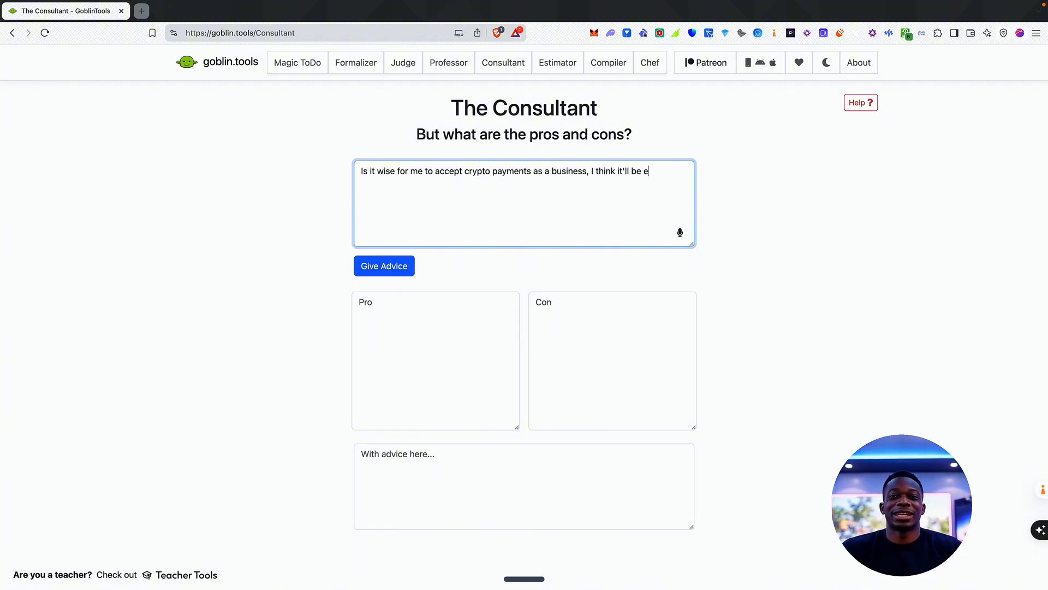
{"action": "type", "text": "asier now that "}
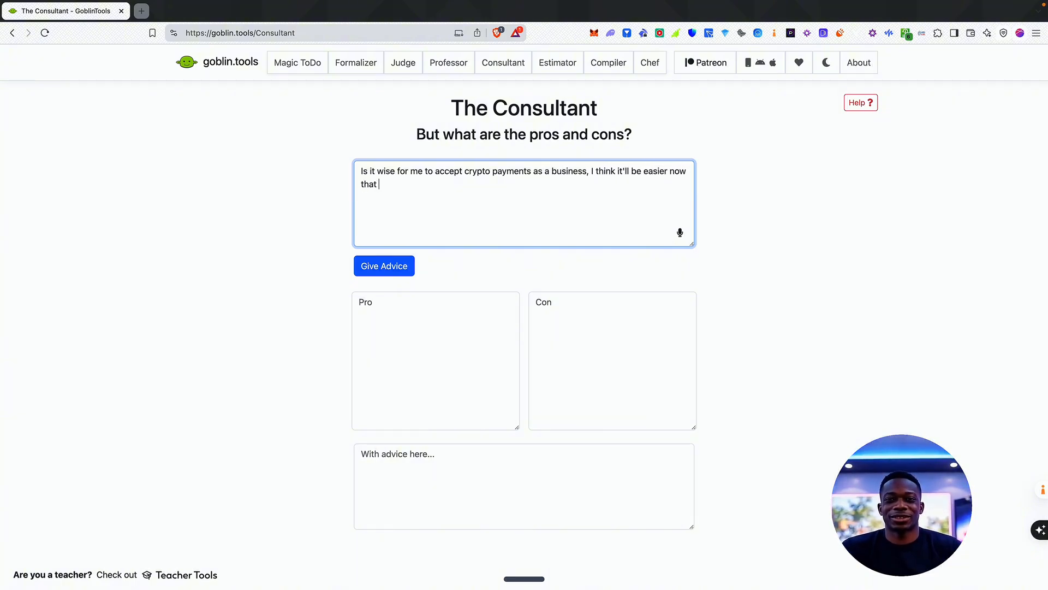
{"action": "type", "text": "Trump' s i"}
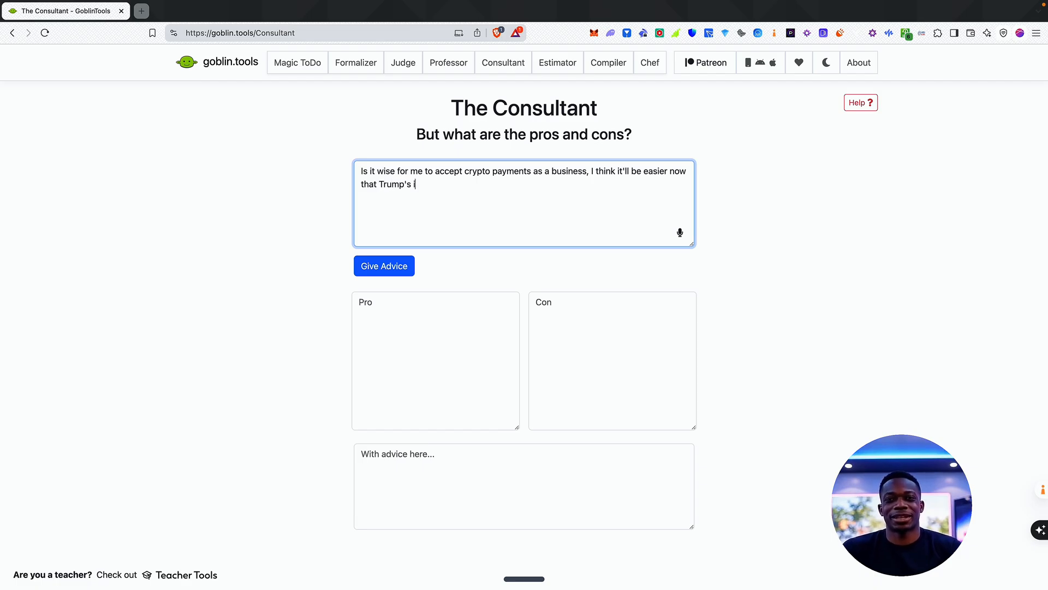
{"action": "type", "text": "n office"}
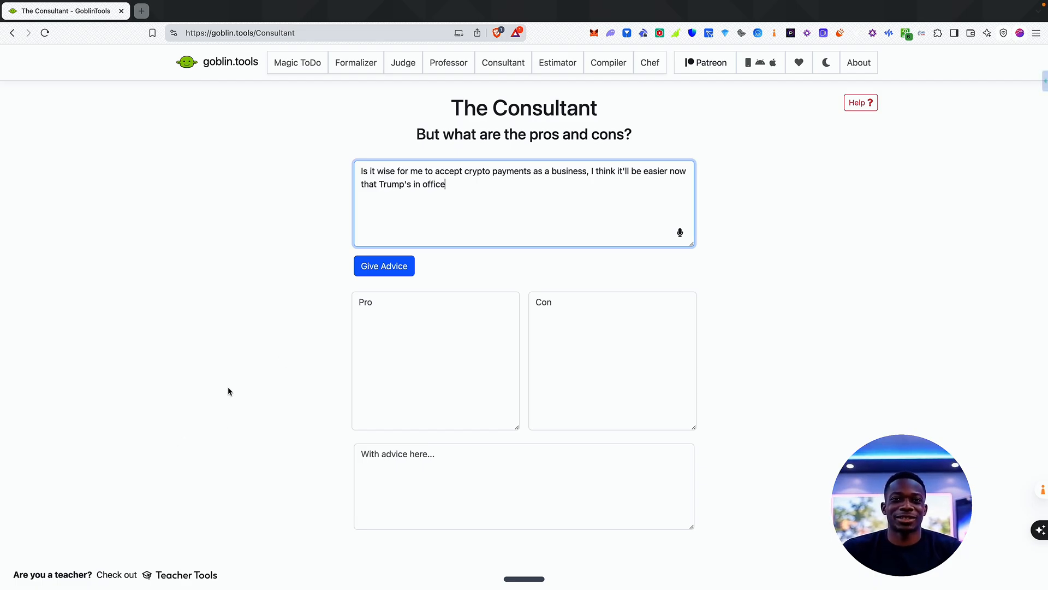
{"action": "left_click", "coordinate": [384, 266]}
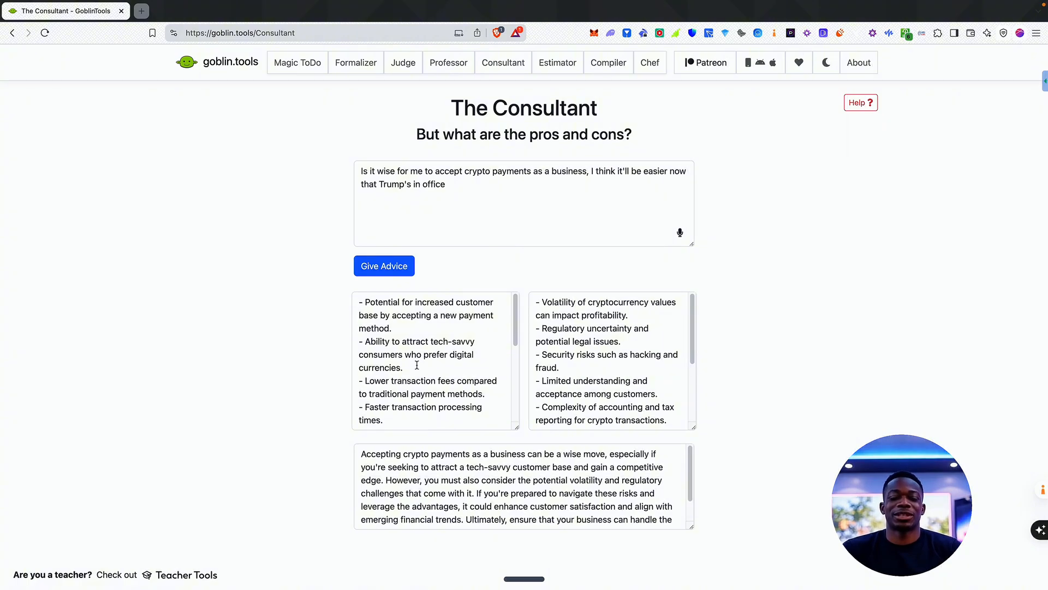
Review the full list of pros the Consultant gives for accepting crypto payments
{"action": "left_click_drag", "start_coordinate": [429, 341], "coordinate": [404, 356]}
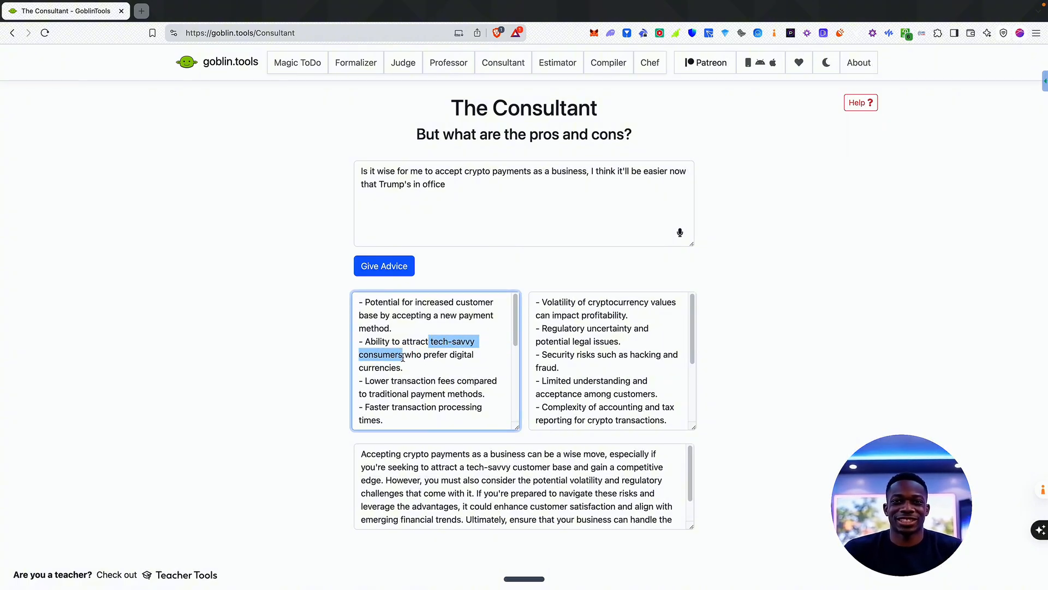
{"action": "left_click", "coordinate": [416, 356]}
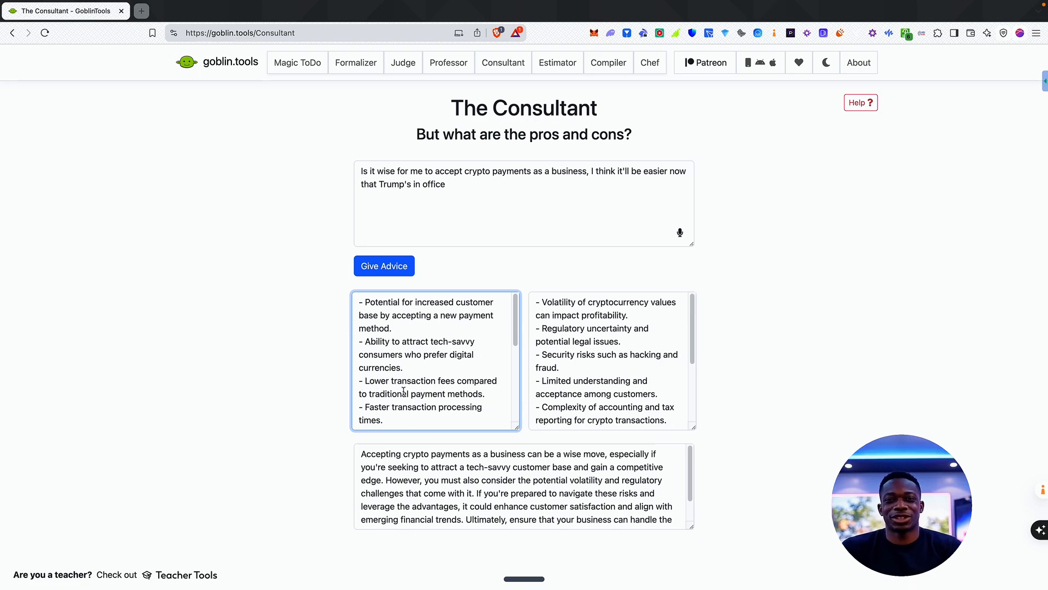
{"action": "scroll", "coordinate": [434, 336], "scroll_direction": "down", "scroll_amount": 5}
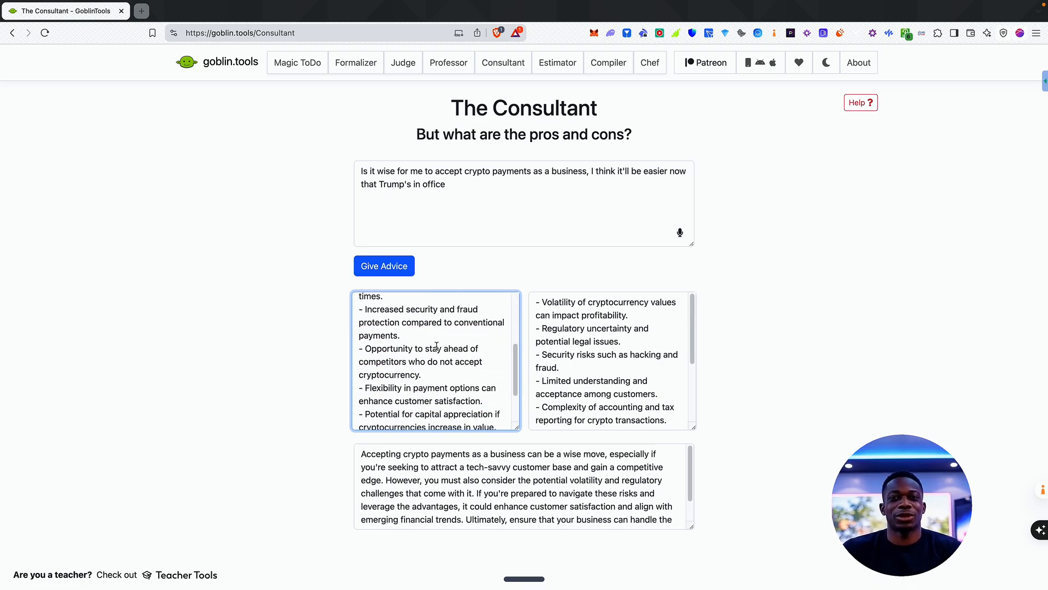
{"action": "scroll", "coordinate": [436, 346], "scroll_direction": "down", "scroll_amount": 2}
{"action": "scroll", "coordinate": [436, 346], "scroll_direction": "up", "scroll_amount": 5}
{"action": "scroll", "coordinate": [437, 346], "scroll_direction": "down", "scroll_amount": 5}
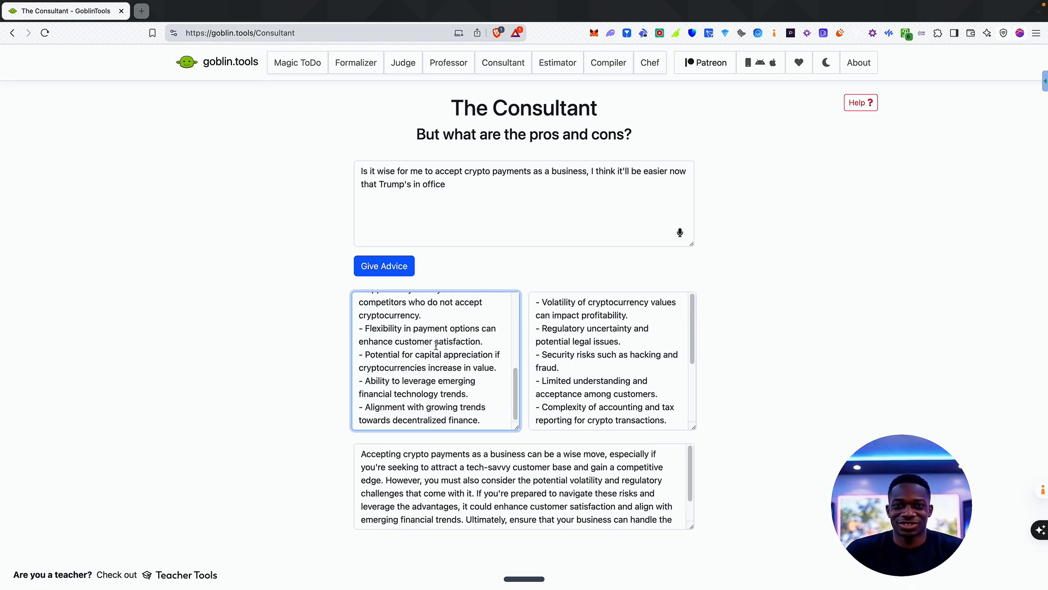
{"action": "scroll", "coordinate": [436, 346], "scroll_direction": "up", "scroll_amount": 5}
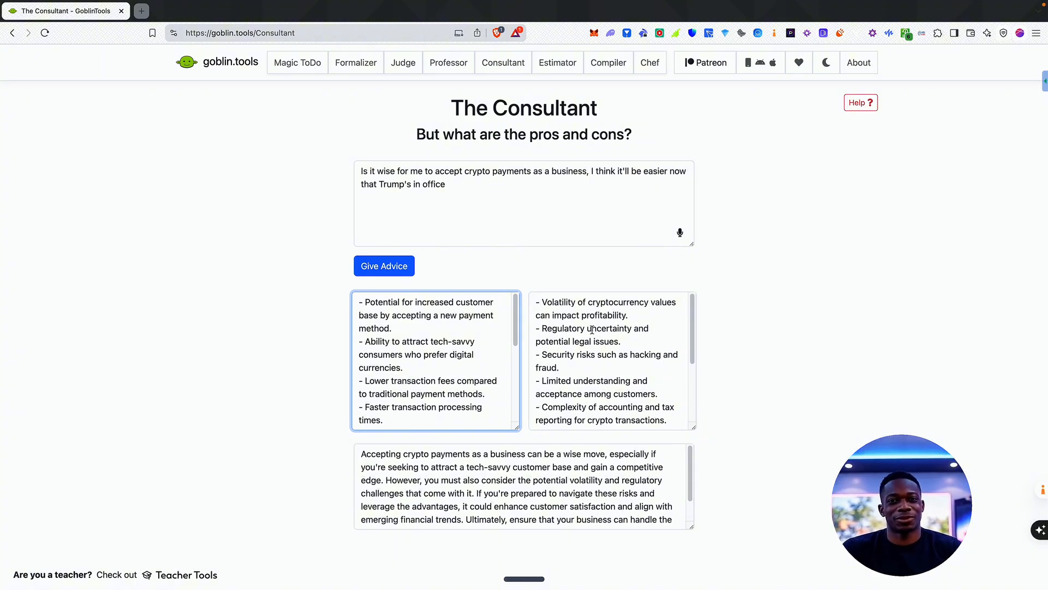
Review the Consultant's list of cons and its overall advice on accepting crypto payments
{"action": "scroll", "coordinate": [599, 339], "scroll_direction": "down", "scroll_amount": 1}
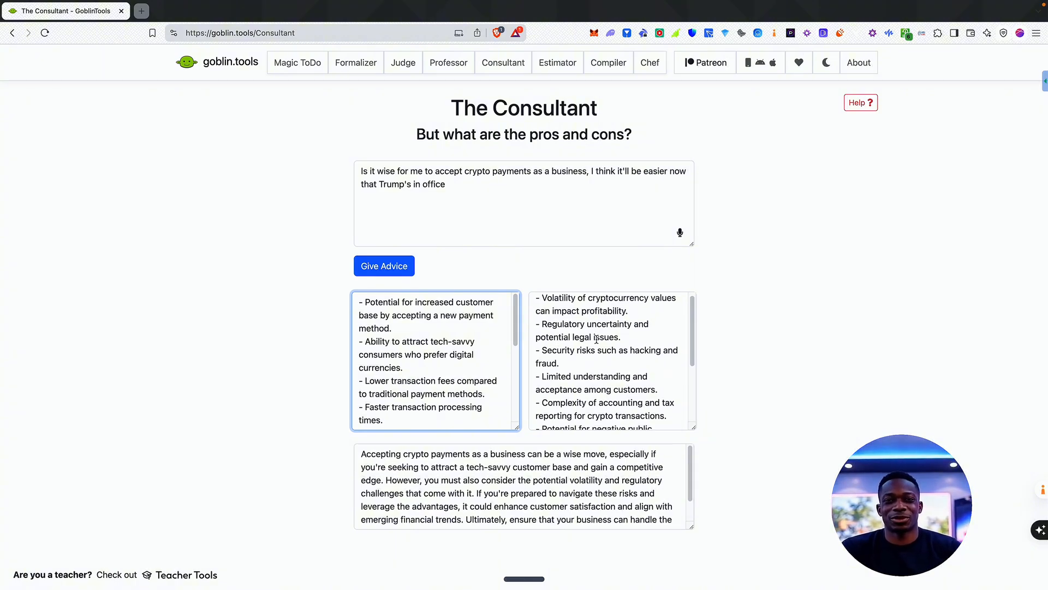
{"action": "scroll", "coordinate": [597, 339], "scroll_direction": "down", "scroll_amount": 3}
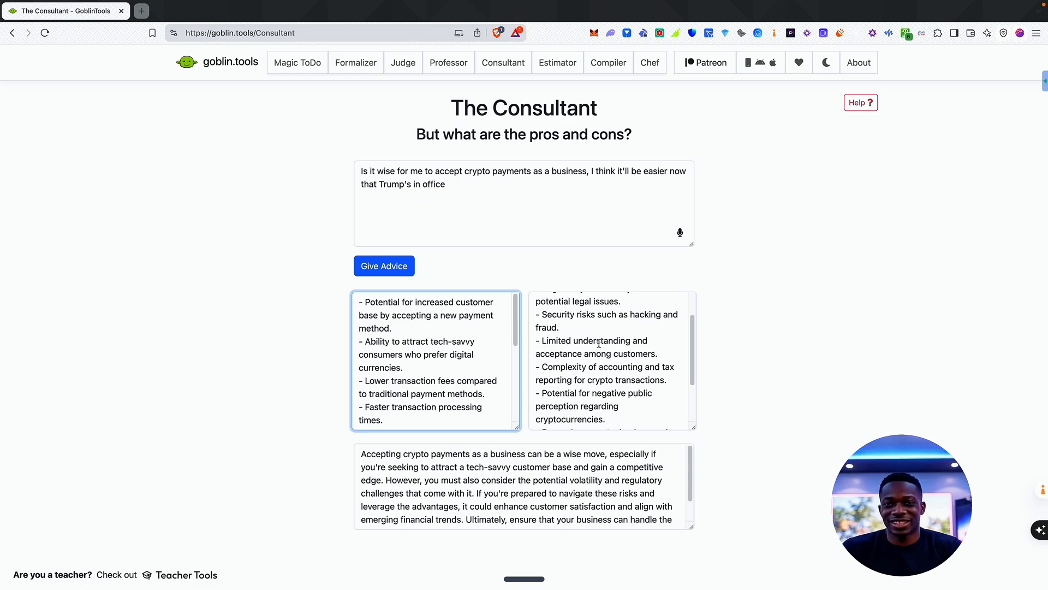
{"action": "scroll", "coordinate": [599, 340], "scroll_direction": "down", "scroll_amount": 2}
{"action": "scroll", "coordinate": [604, 368], "scroll_direction": "down", "scroll_amount": 4}
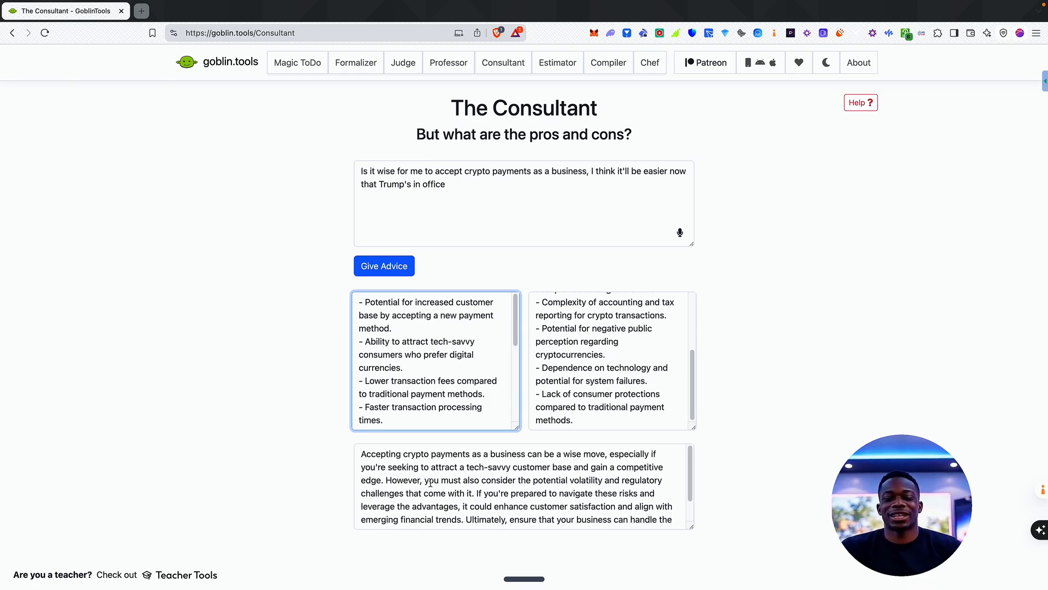
{"action": "scroll", "coordinate": [473, 461], "scroll_direction": "down", "scroll_amount": 1}
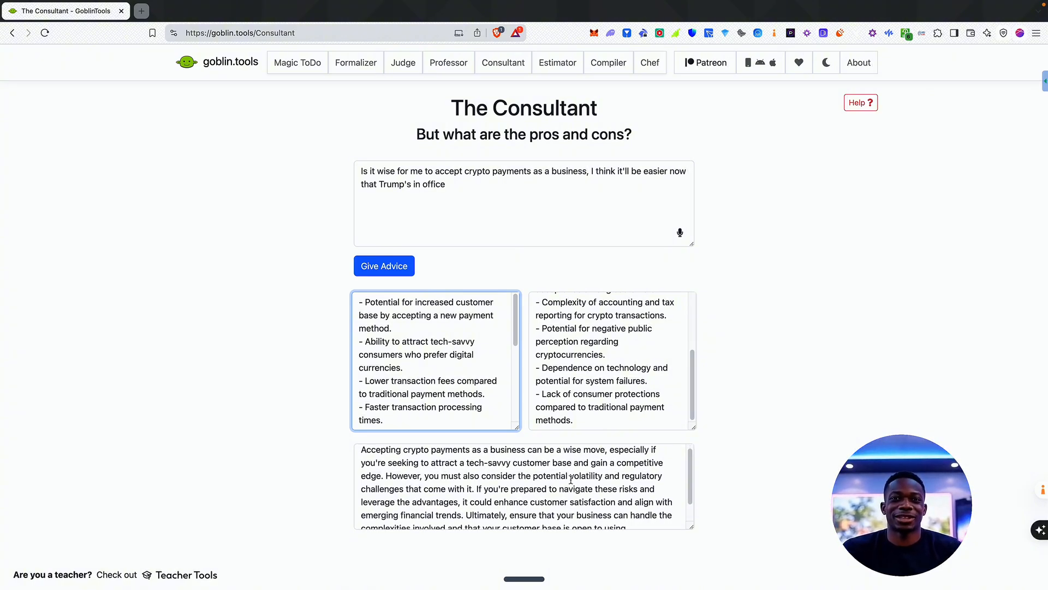
{"action": "scroll", "coordinate": [528, 484], "scroll_direction": "down", "scroll_amount": 2}
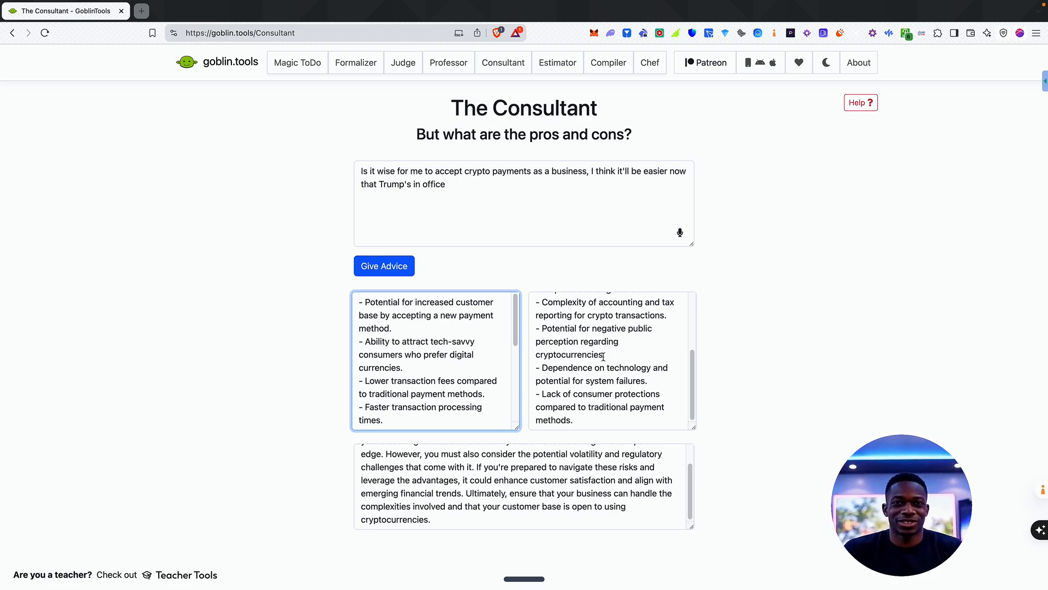
{"action": "scroll", "coordinate": [604, 357], "scroll_direction": "up", "scroll_amount": 5}
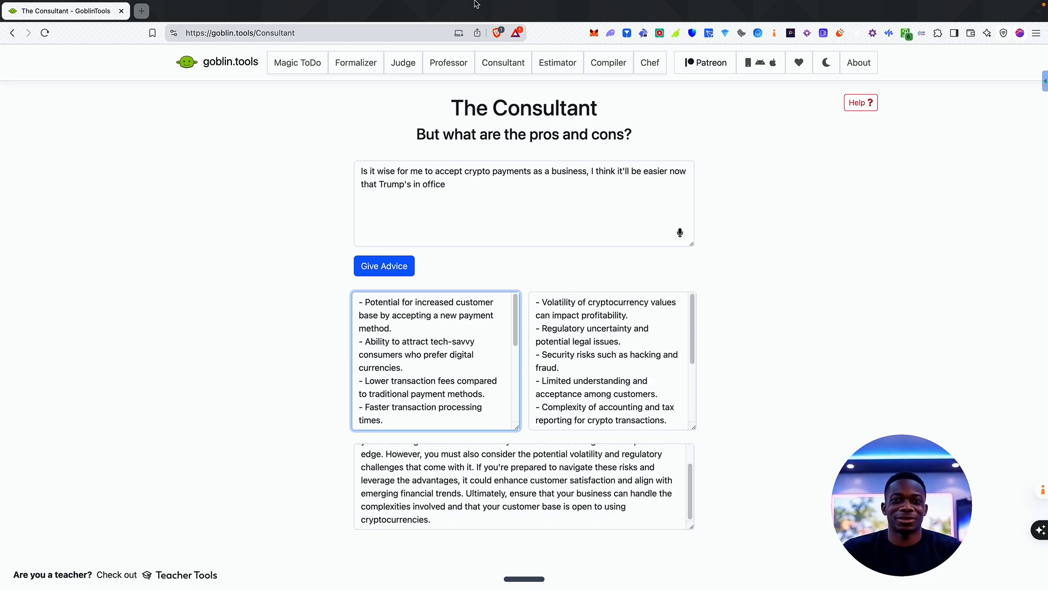
Open the Estimator and request a time estimate for the activity "a trip to Mars"
{"action": "left_click", "coordinate": [559, 64]}
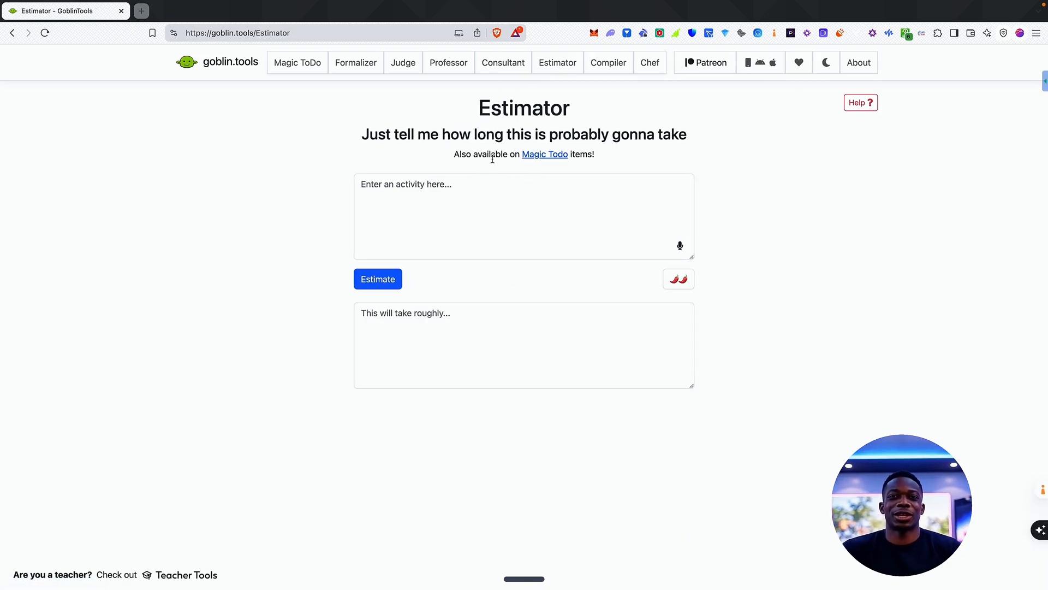
{"action": "left_click", "coordinate": [491, 187]}
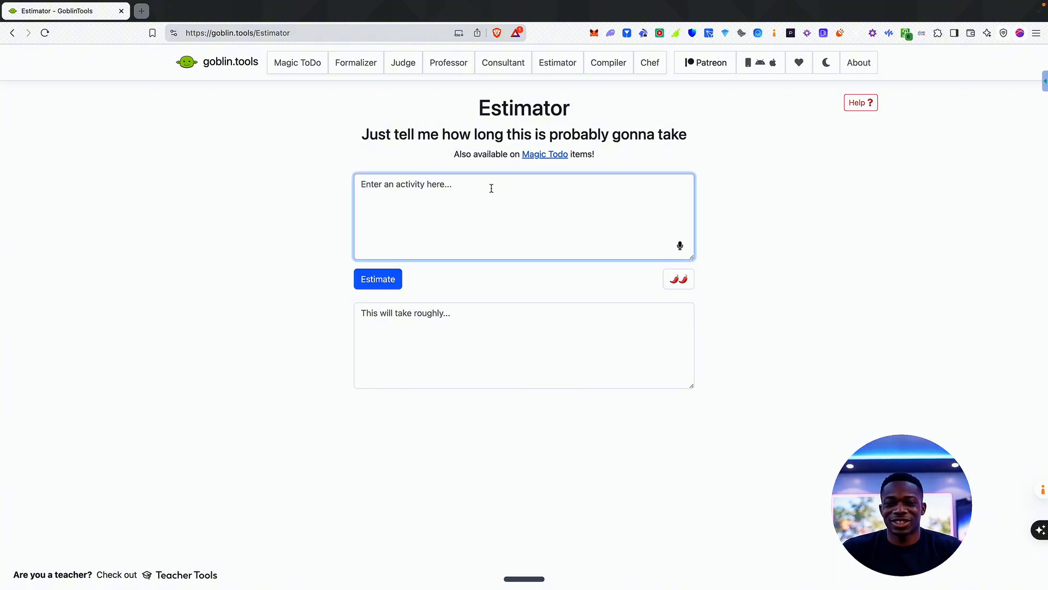
{"action": "type", "text": "a tro"}
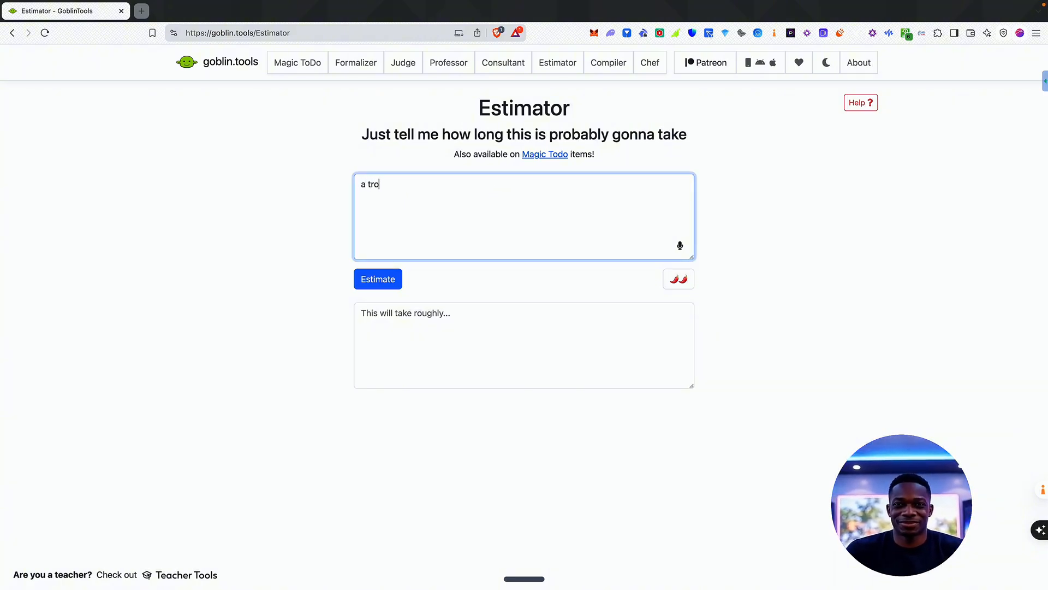
{"action": "key", "text": "BackSpace"}
{"action": "type", "text": "ip tpo"}
{"action": "key", "text": "BackSpace"}
{"action": "key", "text": "BackSpace"}
{"action": "key", "text": "BackSpace"}
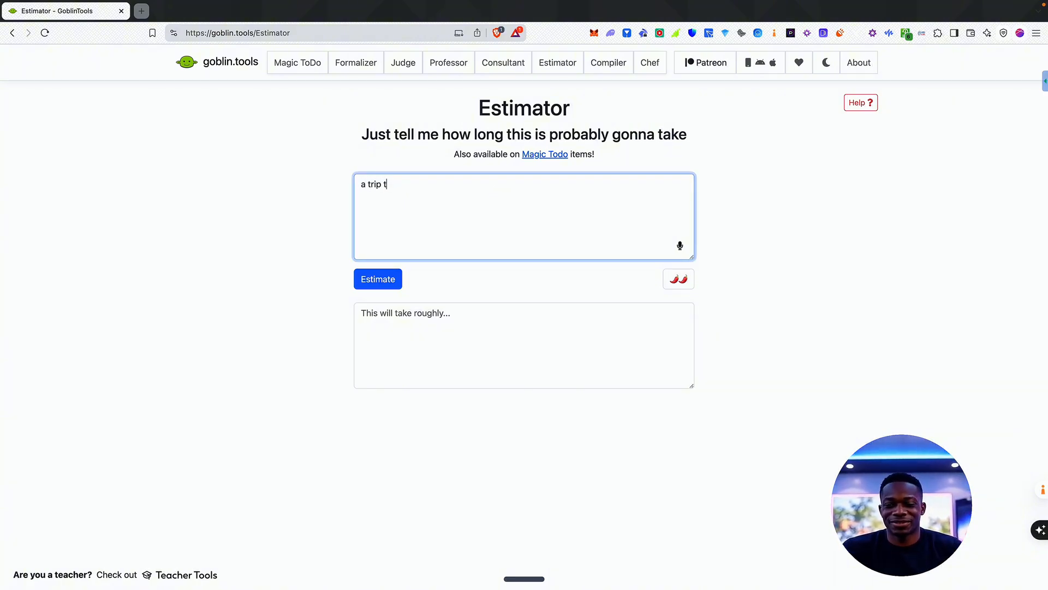
{"action": "type", "text": "o Mars"}
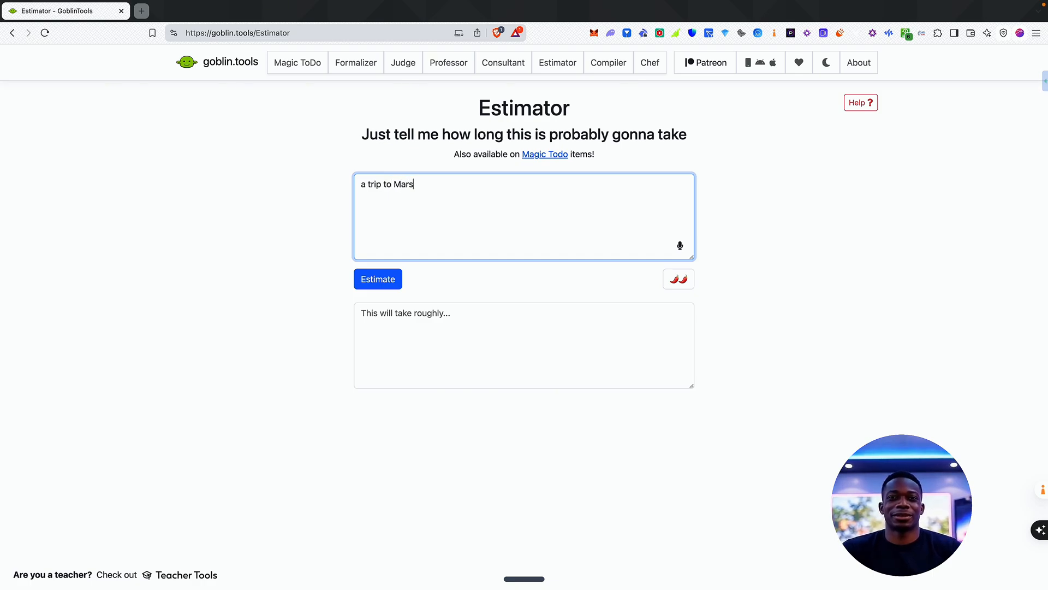
{"action": "left_click", "coordinate": [369, 279]}
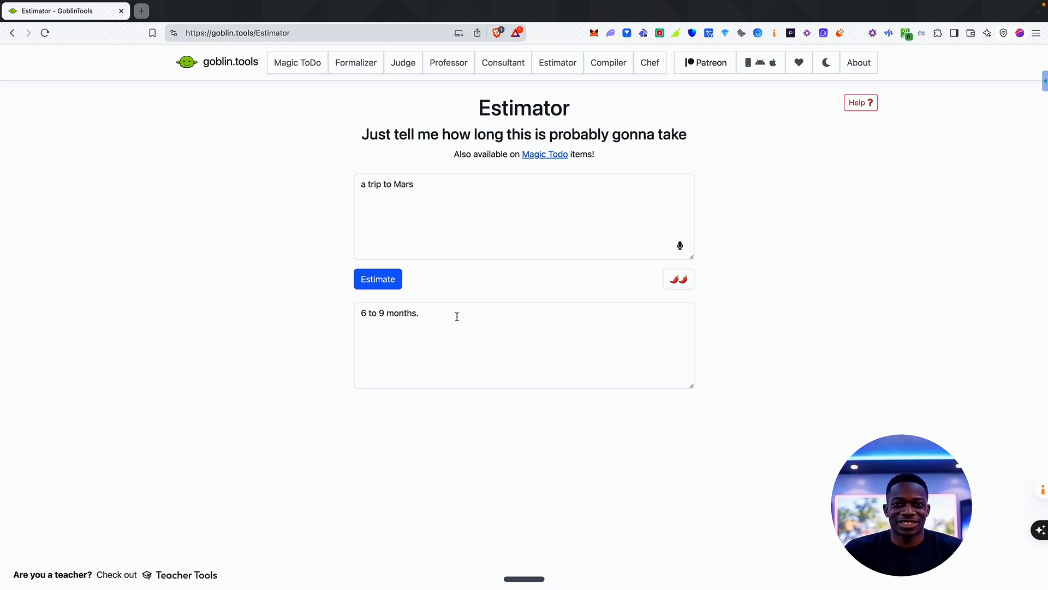
Change the activity to "a trip to Miami from London, UK" and request a time estimate
{"action": "left_click_drag", "start_coordinate": [484, 199], "coordinate": [277, 166]}
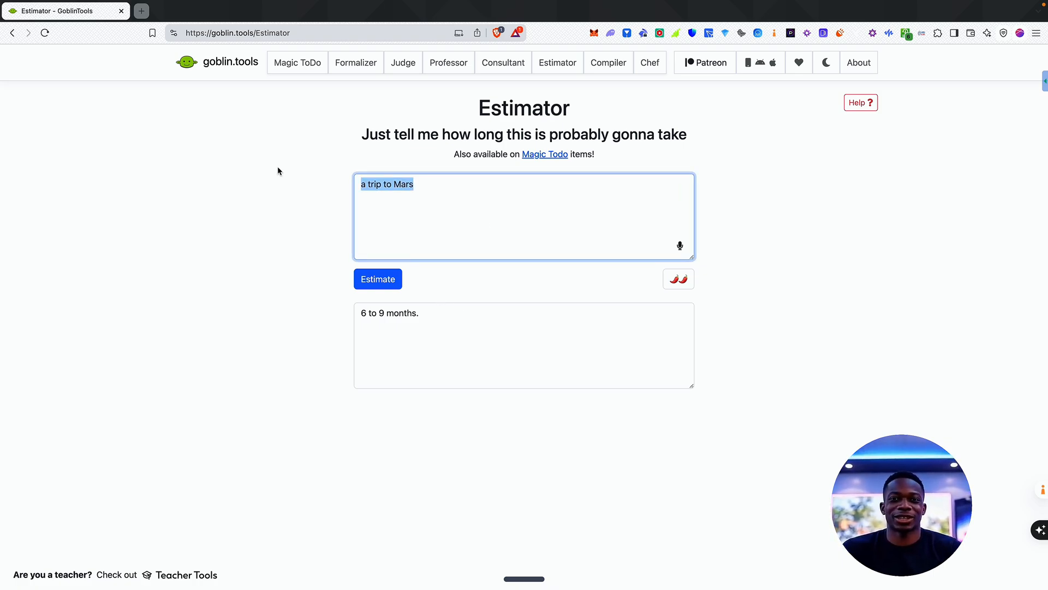
{"action": "left_click", "coordinate": [384, 191]}
{"action": "double_click", "coordinate": [397, 181]}
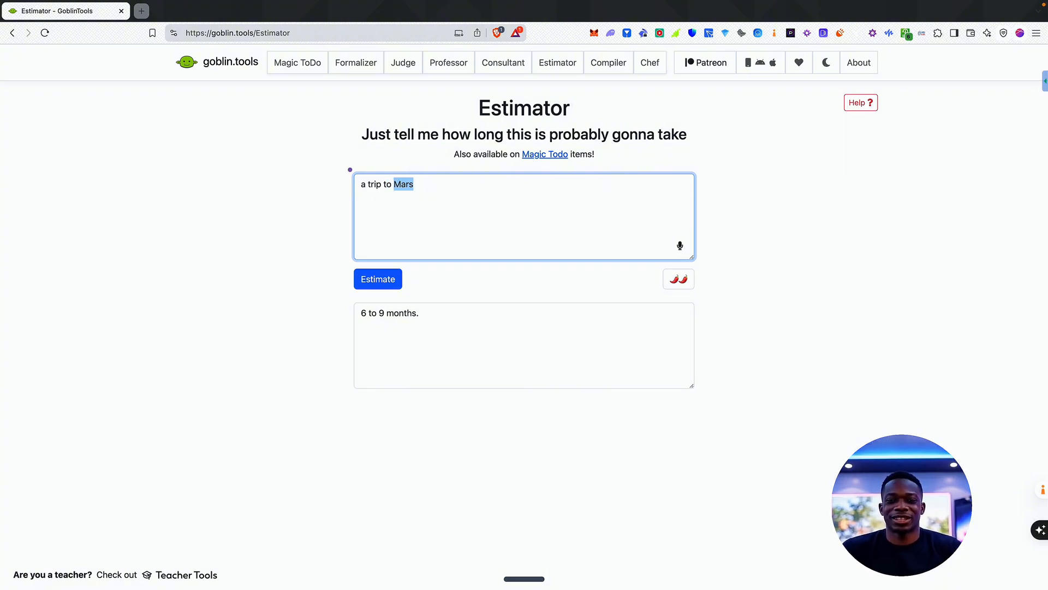
{"action": "type", "text": "Miami f"}
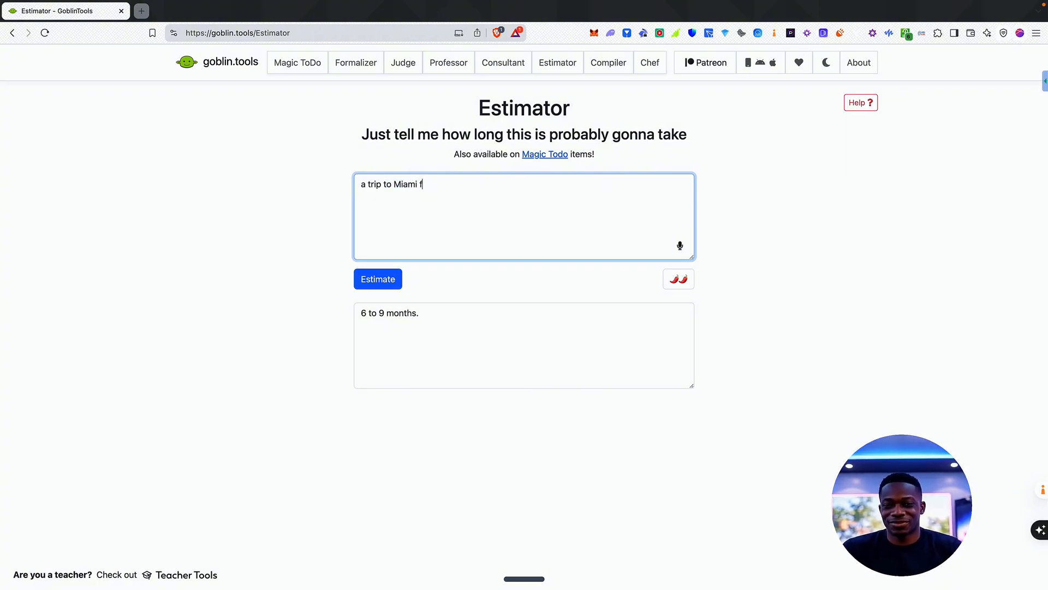
{"action": "type", "text": "rom London, UK"}
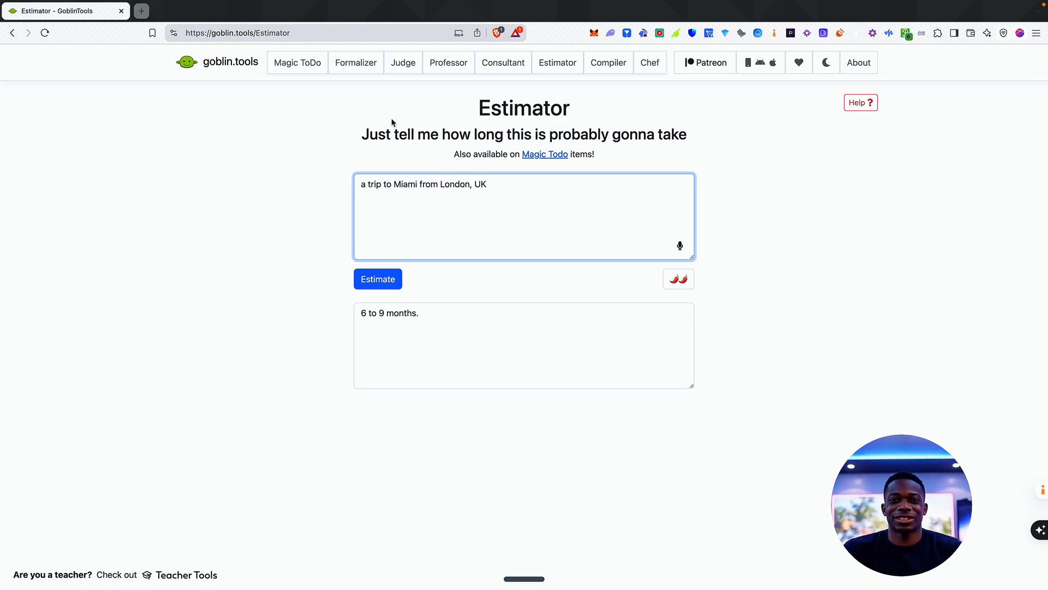
{"action": "left_click", "coordinate": [381, 277]}
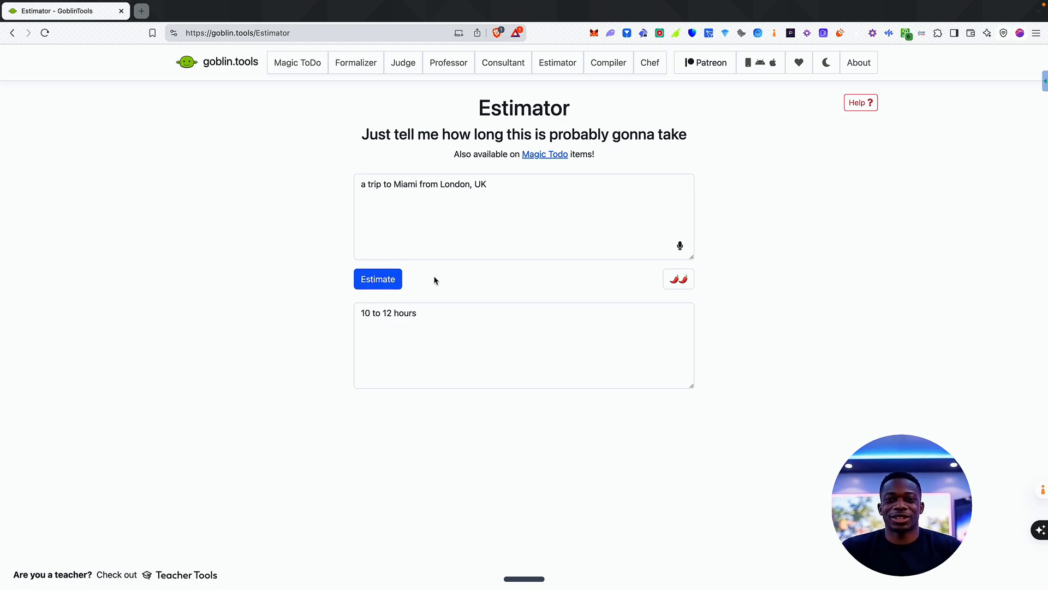
Change the activity to "a bus trip to Miami from London, UK" and request a time estimate
{"action": "left_click", "coordinate": [522, 211]}
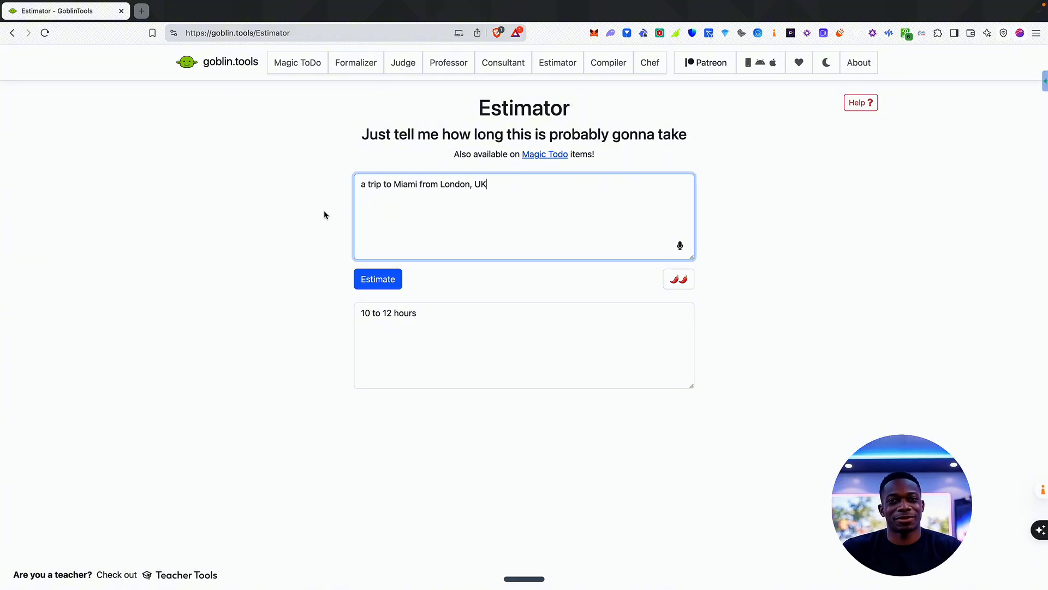
{"action": "left_click", "coordinate": [366, 186]}
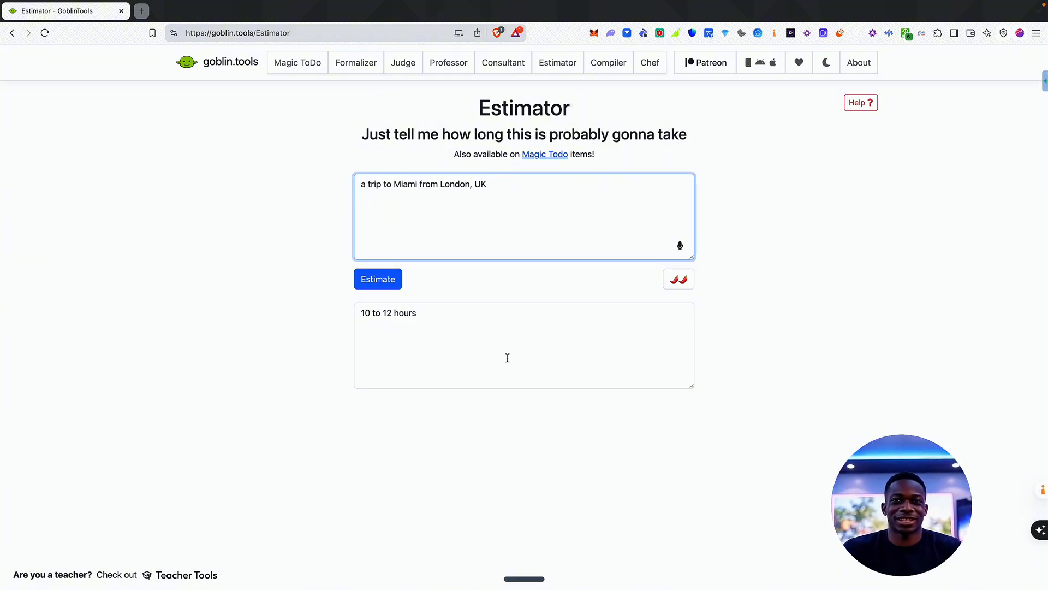
{"action": "type", "text": "bus"}
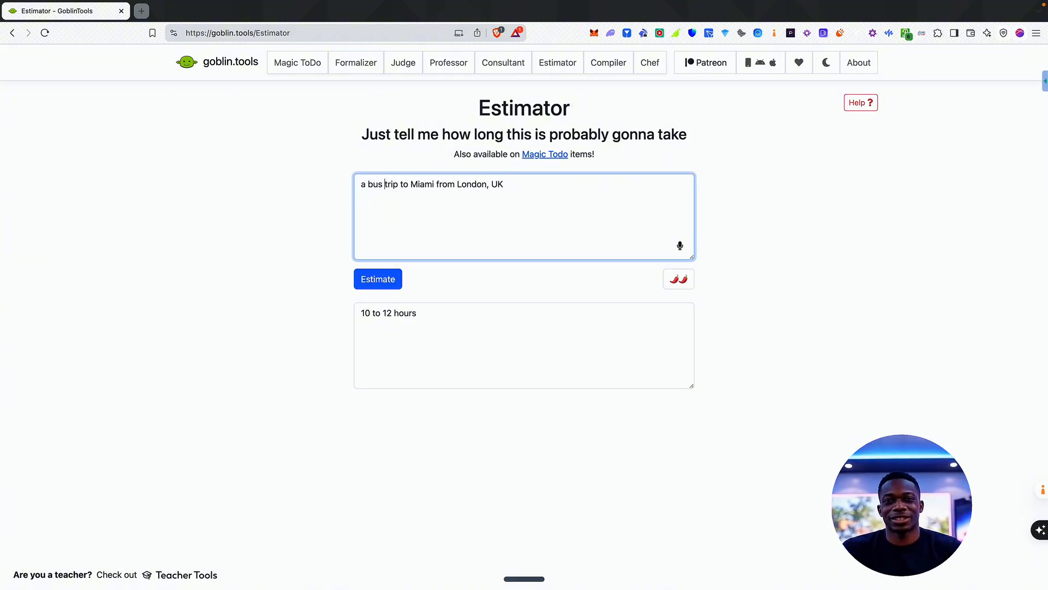
{"action": "left_click", "coordinate": [396, 281]}
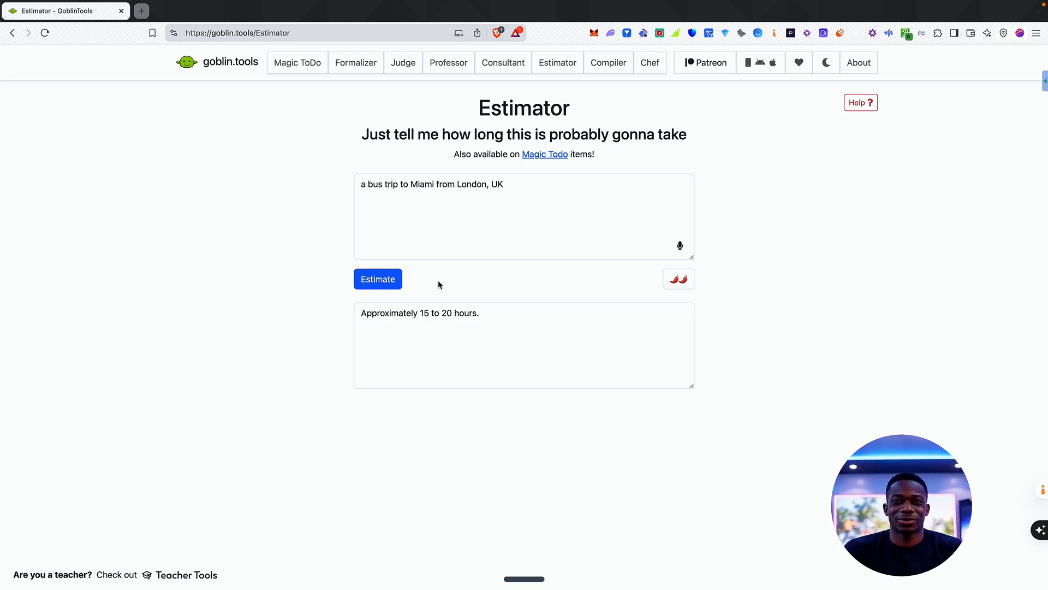
Replace the activity with "making a ratatouille" and request a time estimate
{"action": "left_click", "coordinate": [520, 239]}
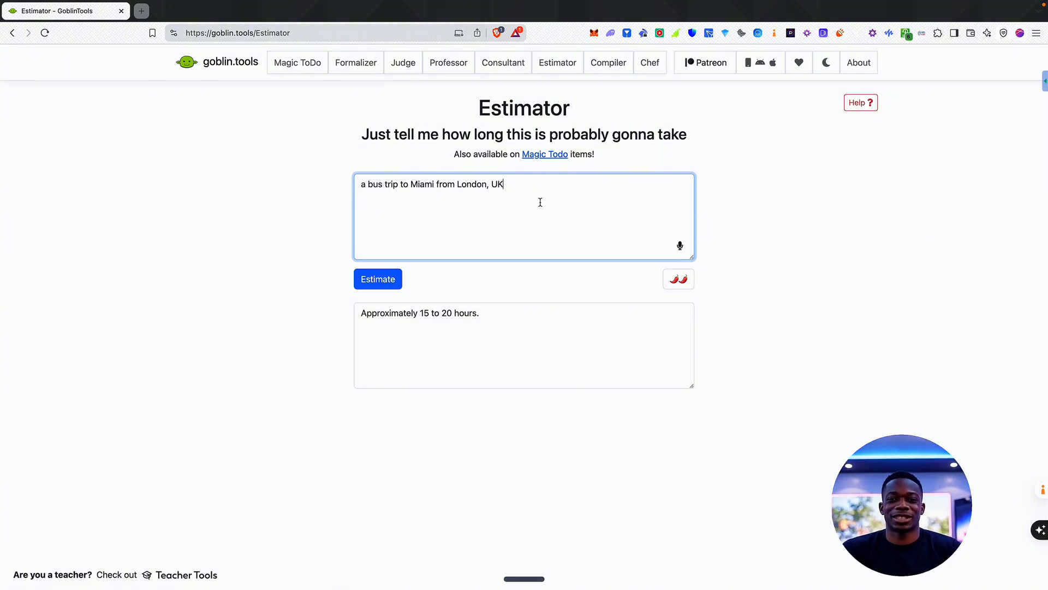
{"action": "key", "text": "super+a"}
{"action": "type", "text": "making a"}
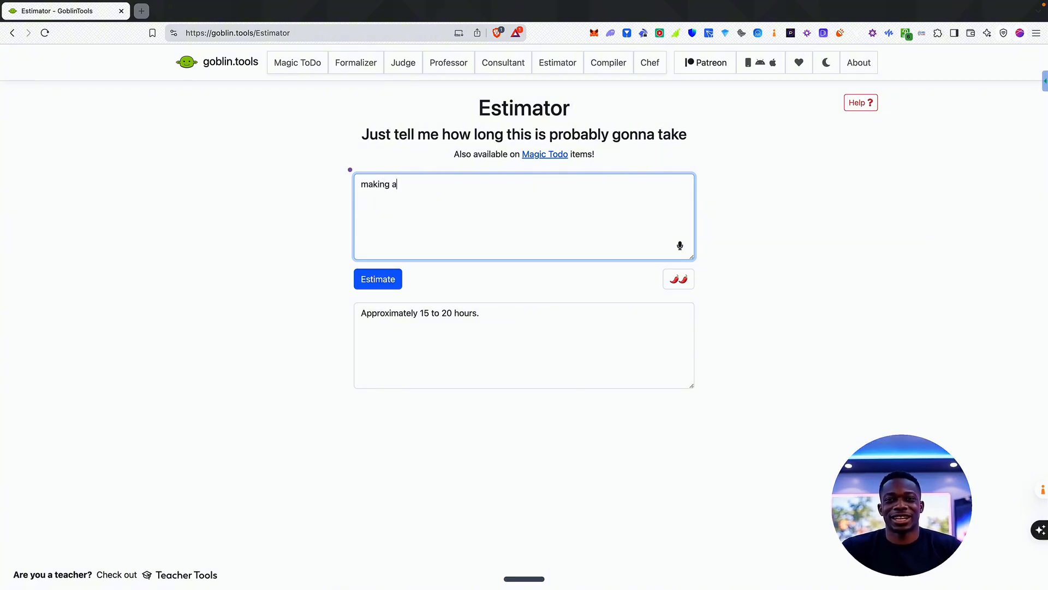
{"action": "type", "text": " ratatou"}
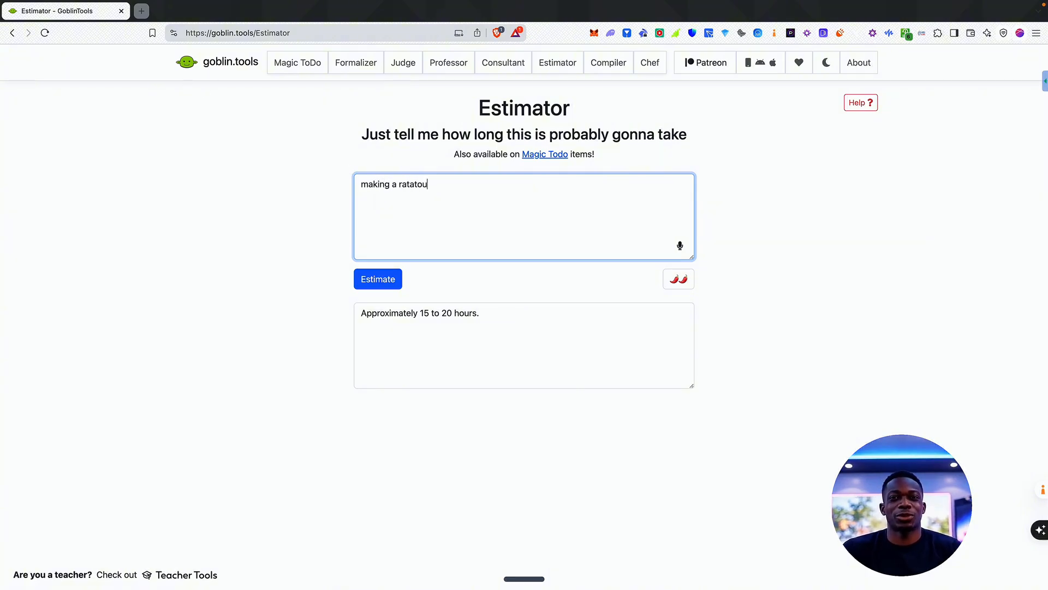
{"action": "type", "text": "ille"}
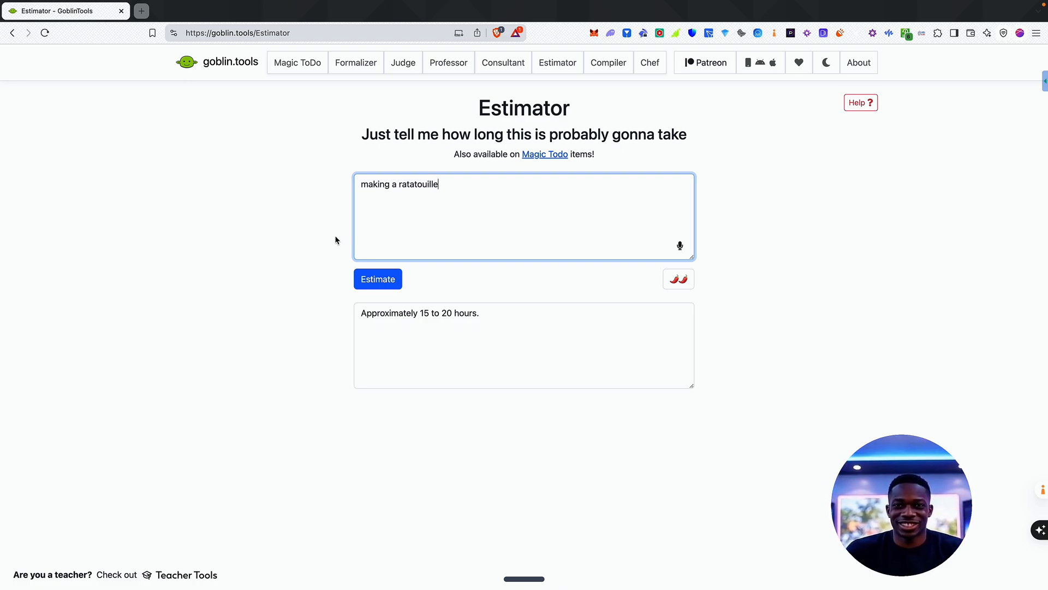
{"action": "left_click", "coordinate": [385, 284]}
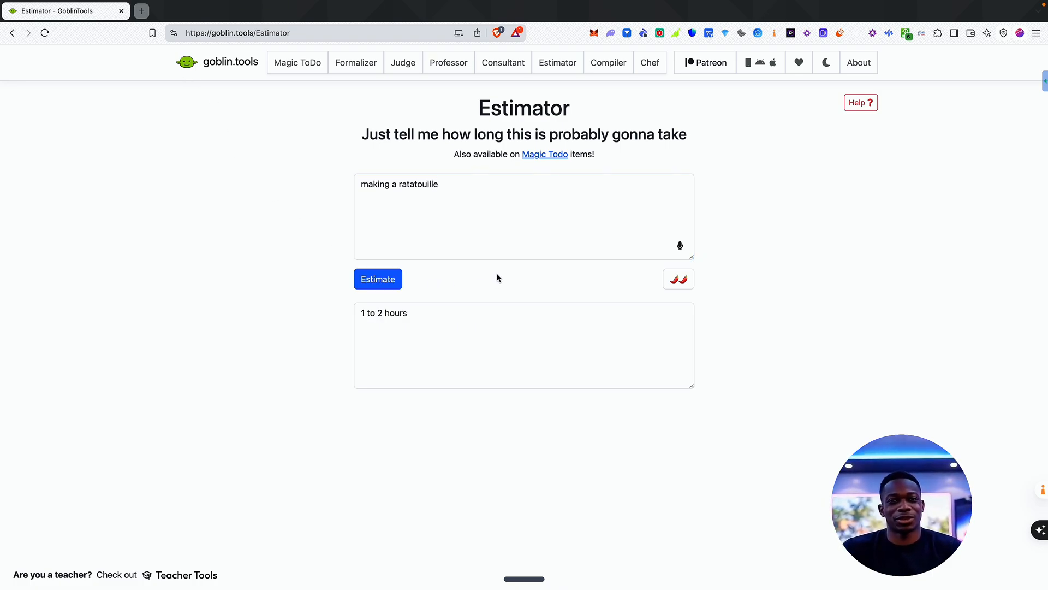
Open the Compiler, start voice input for the braindump and allow the site to use the microphone
{"action": "left_click", "coordinate": [597, 62]}
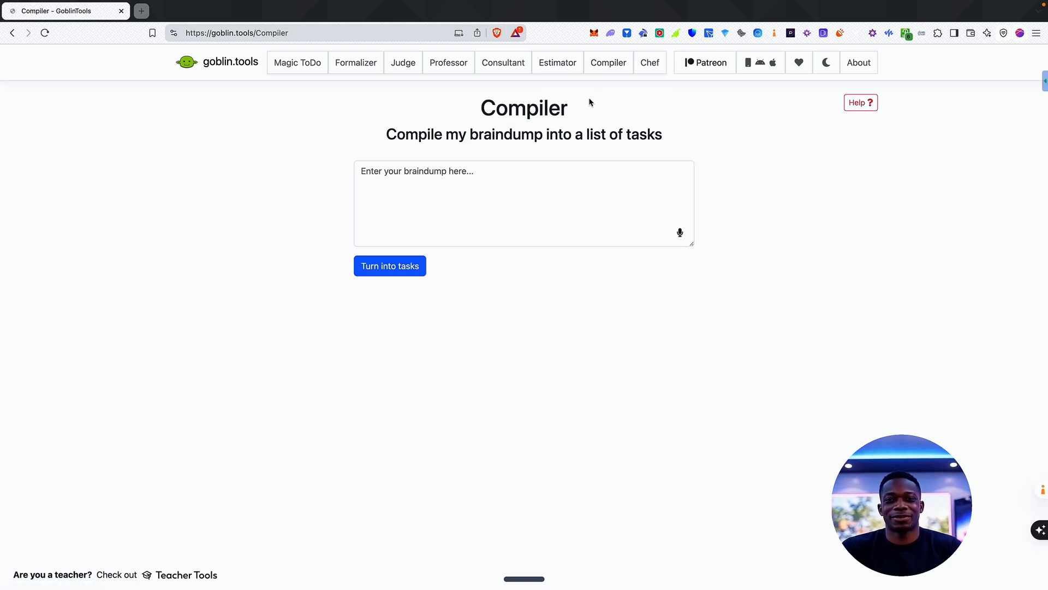
{"action": "left_click", "coordinate": [469, 188]}
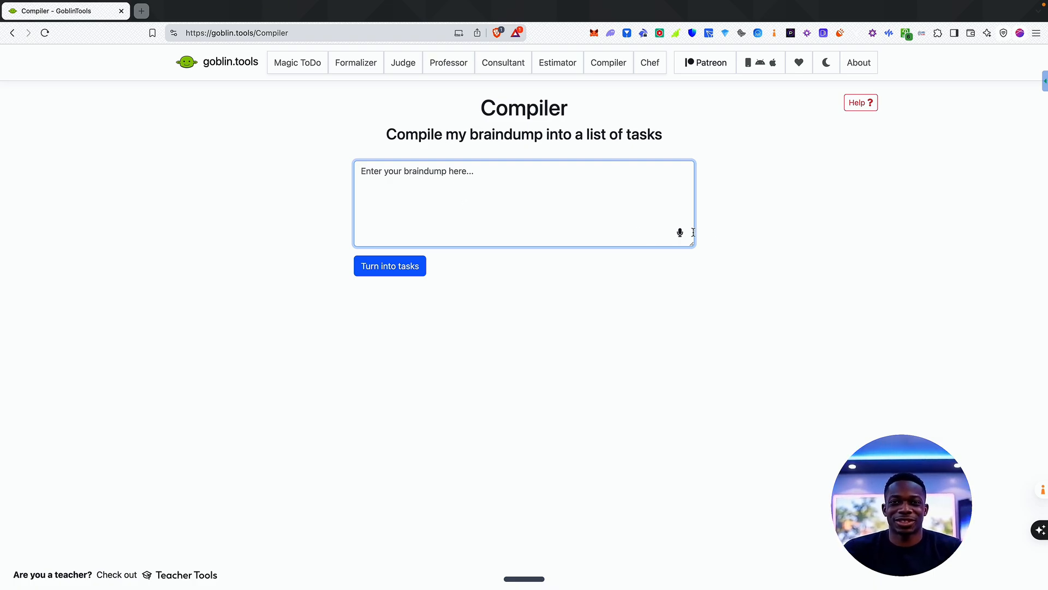
{"action": "left_click", "coordinate": [680, 233]}
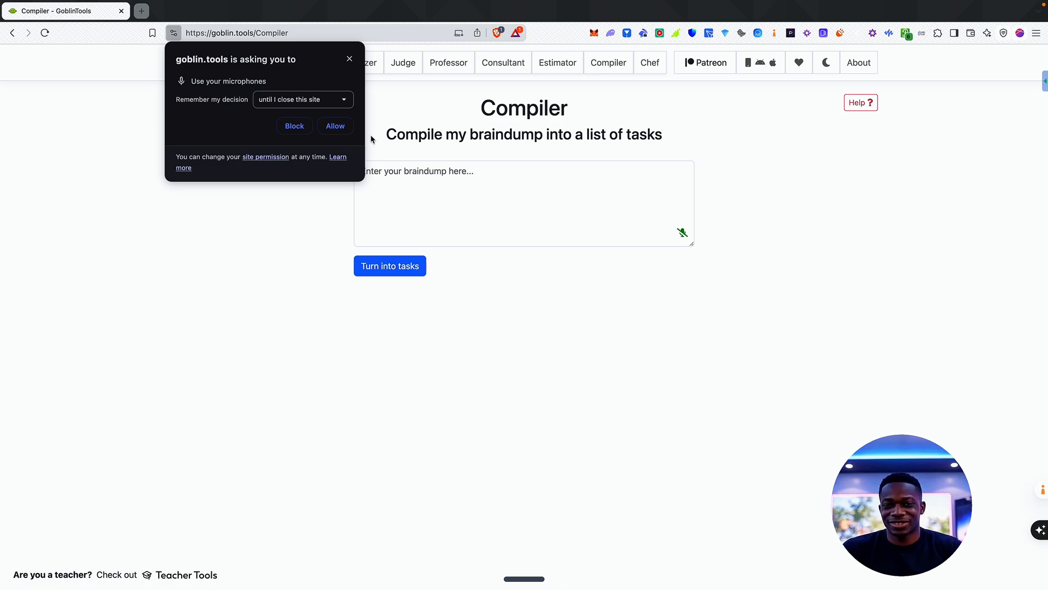
{"action": "left_click", "coordinate": [344, 124]}
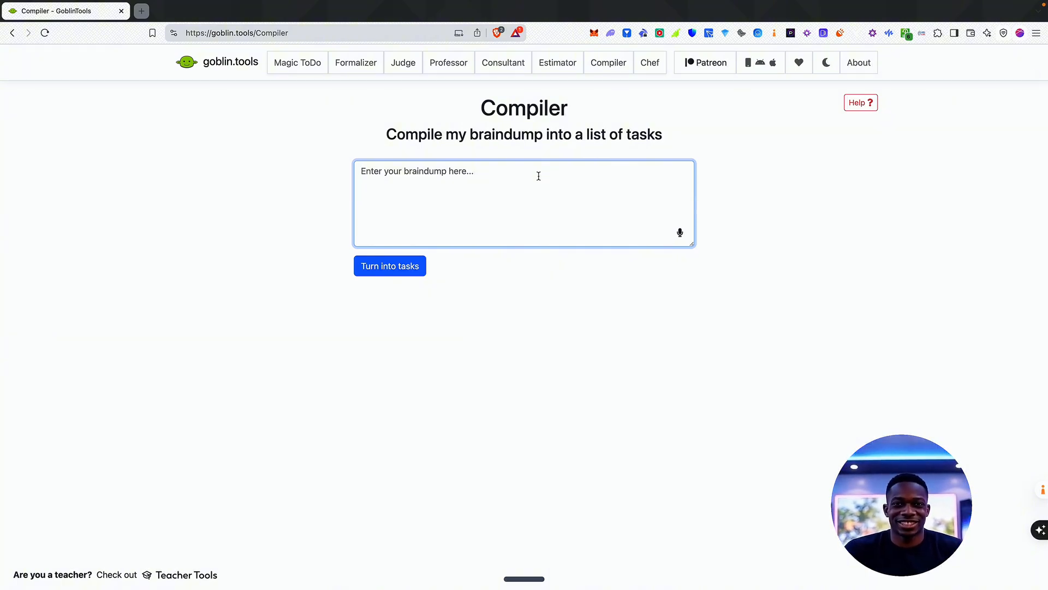
Dictate a braindump covering three clients, a friend's gift, walking the dog, a post office delivery, emails and the gym, and turn it into tasks
{"action": "key", "text": "alt+space"}
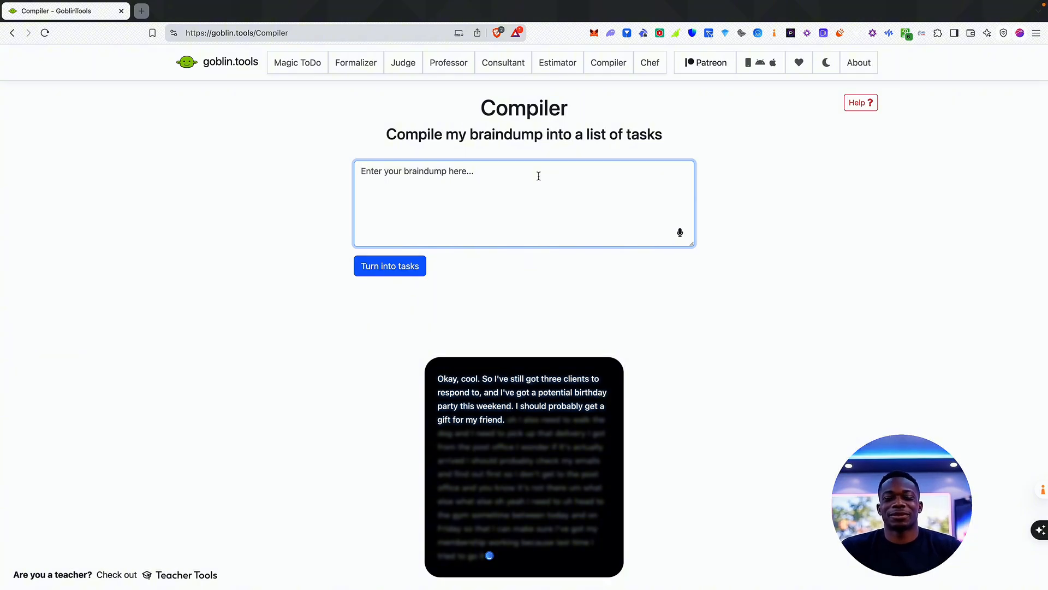
{"action": "left_click", "coordinate": [401, 266]}
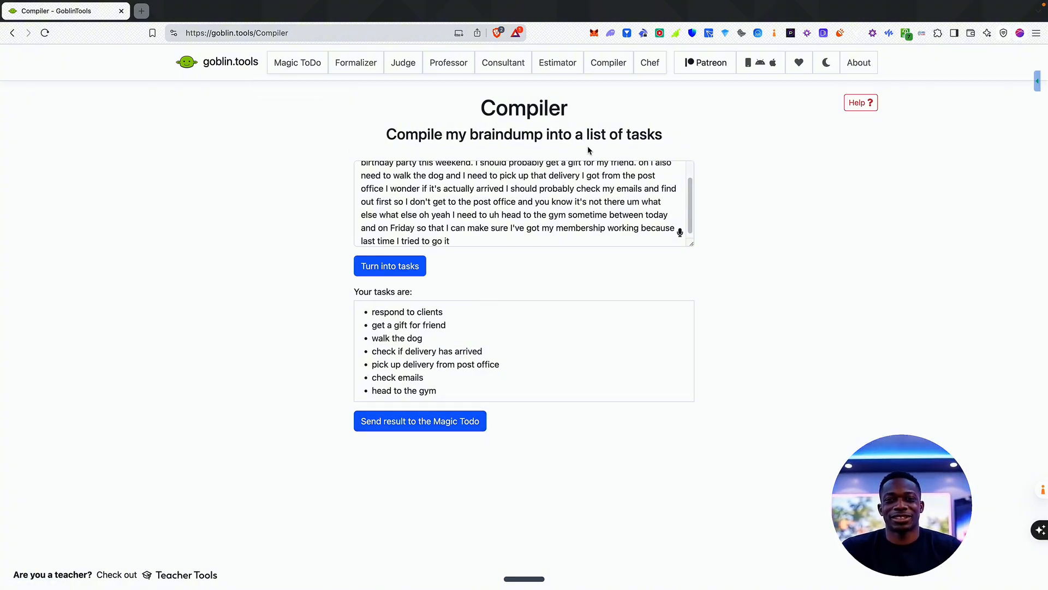
Send the compiled tasks to the Magic ToDo and open that list to review them
{"action": "left_click", "coordinate": [437, 424]}
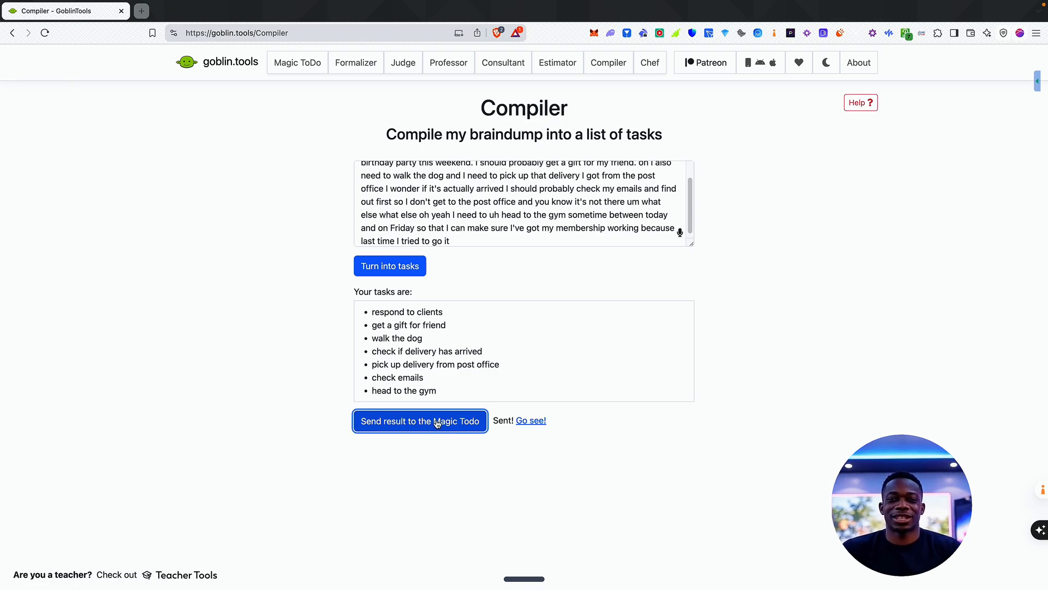
{"action": "left_click", "coordinate": [530, 421]}
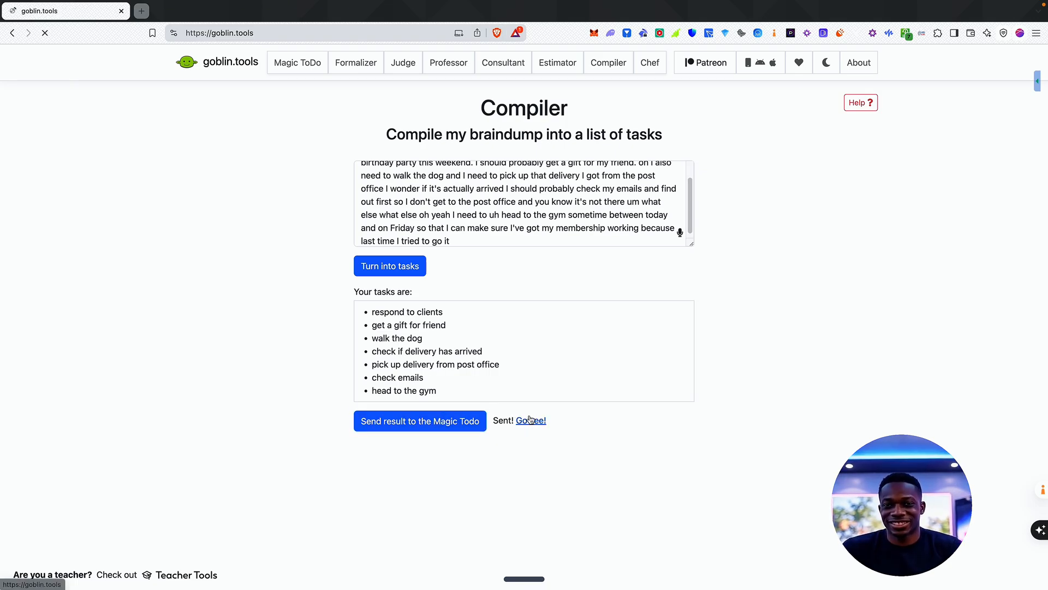
{"action": "scroll", "coordinate": [585, 346], "scroll_direction": "down", "scroll_amount": 6}
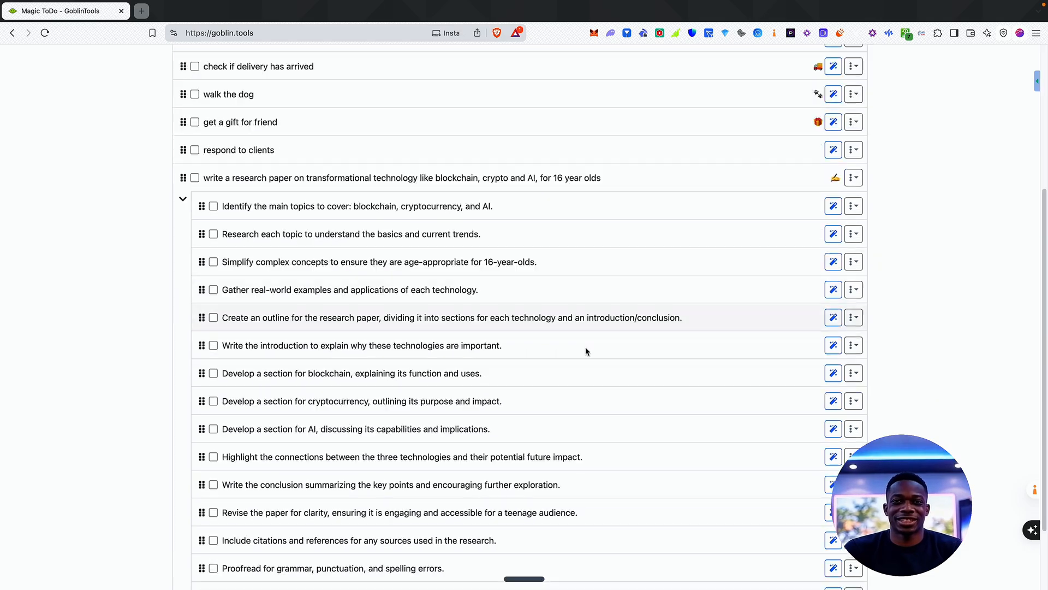
{"action": "scroll", "coordinate": [585, 346], "scroll_direction": "up", "scroll_amount": 6}
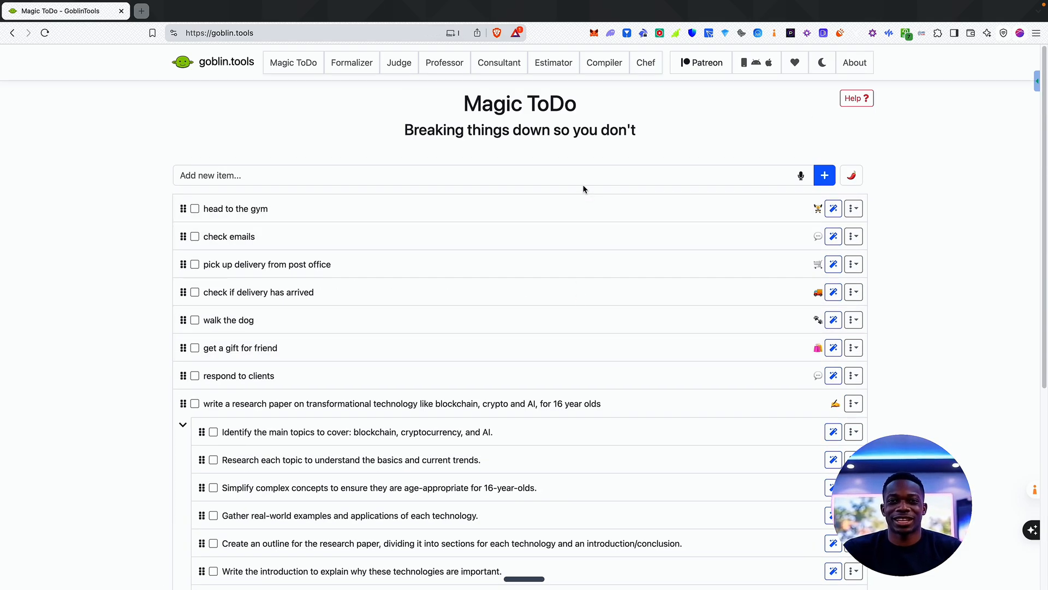
Open the Chef and dictate the available ingredients: spinach, chicken, potatoes, rice, carrots, cauliflower, caviar, fish and eggs
{"action": "left_click", "coordinate": [646, 64]}
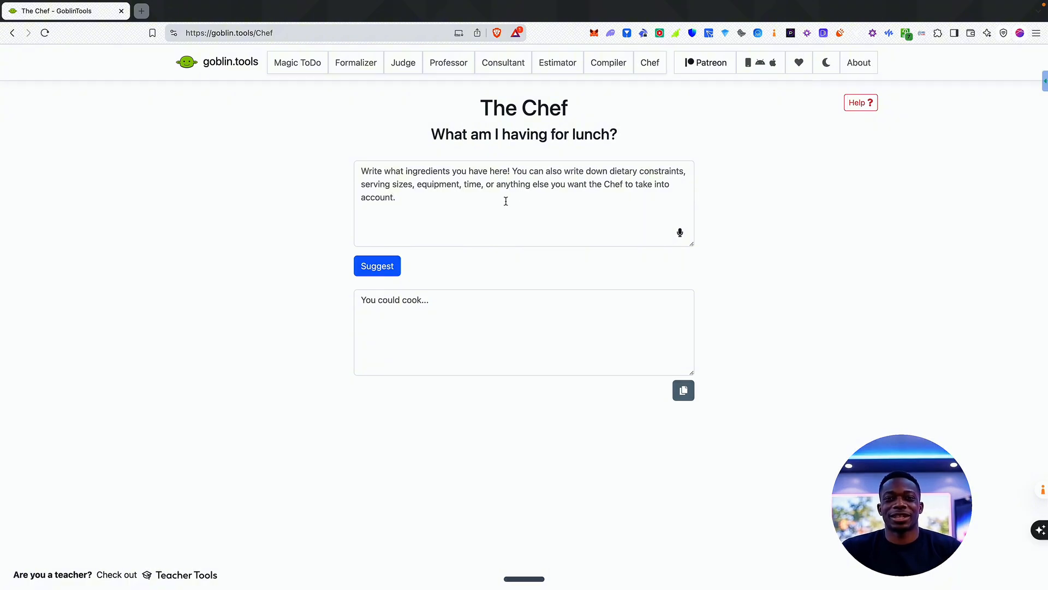
{"action": "left_click", "coordinate": [507, 201]}
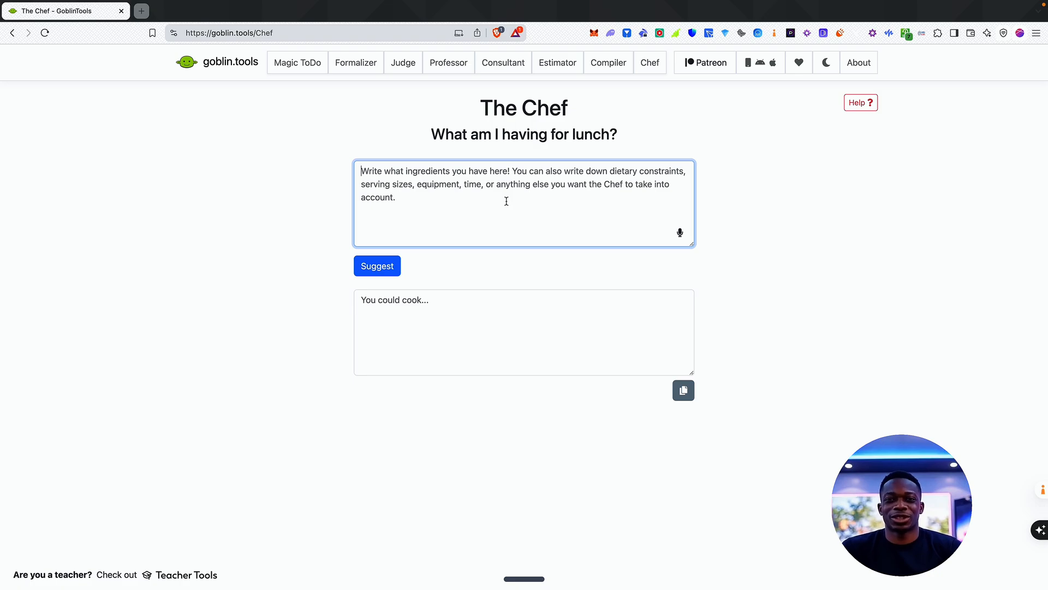
{"action": "key", "text": "alt+space"}
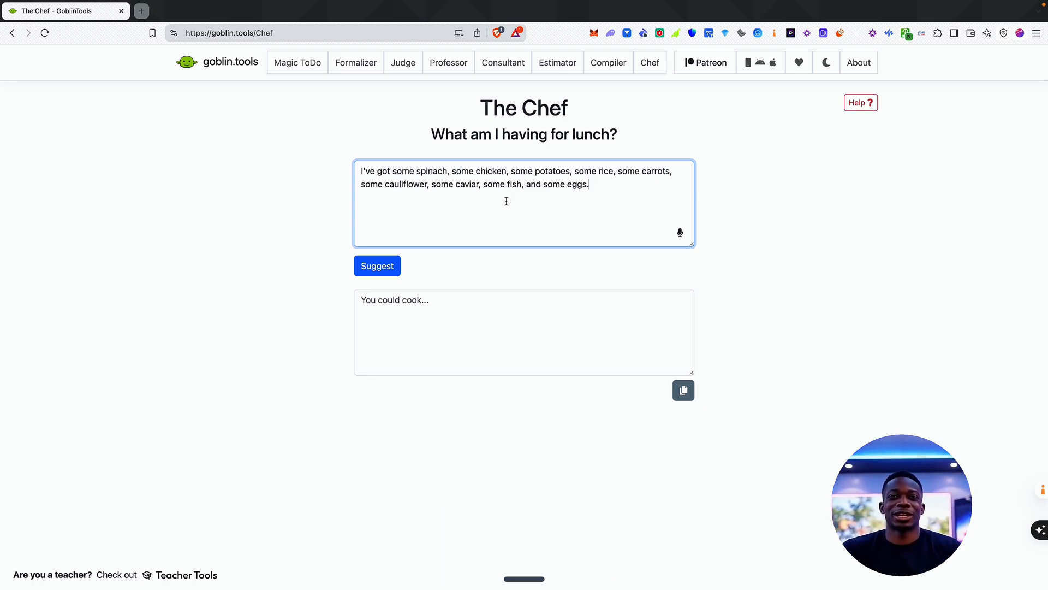
Add by dictation that there is only an hour and a half to eat and a peanut allergy, and request a dish suggestion
{"action": "key", "text": "fn"}
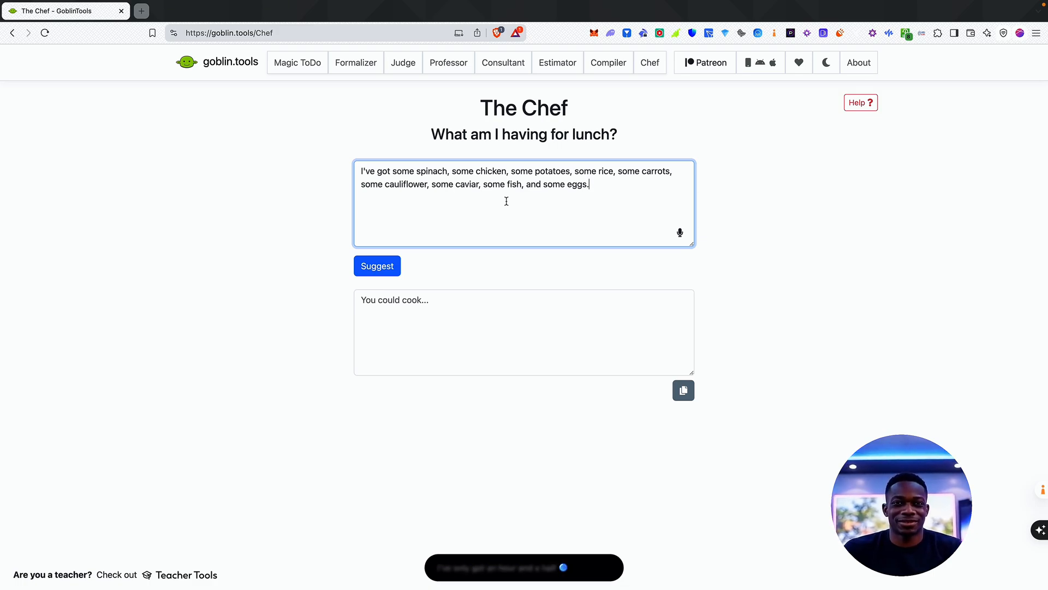
{"action": "key", "text": "fn"}
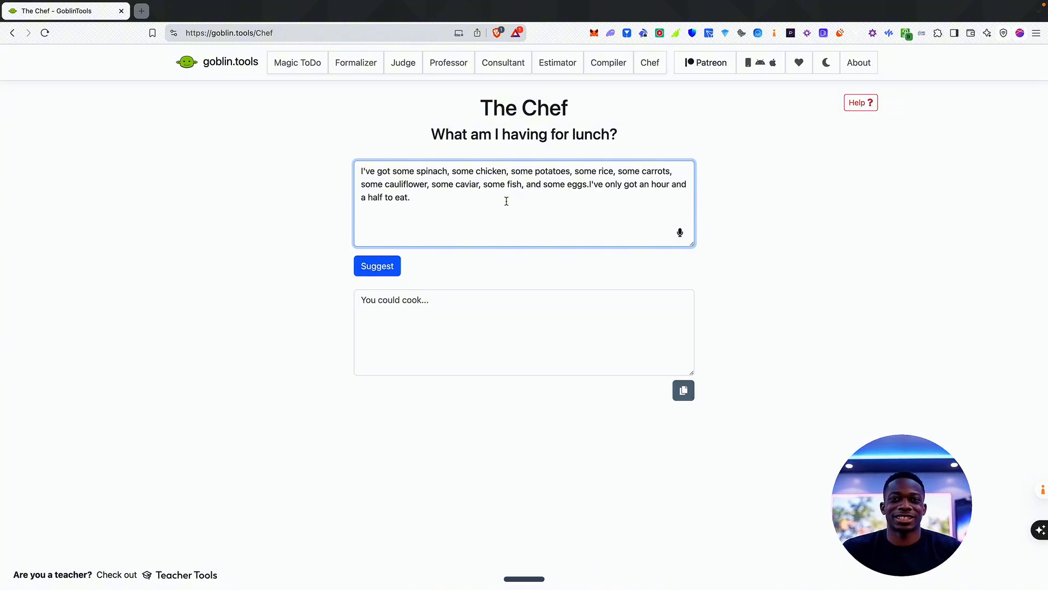
{"action": "key", "text": "fn"}
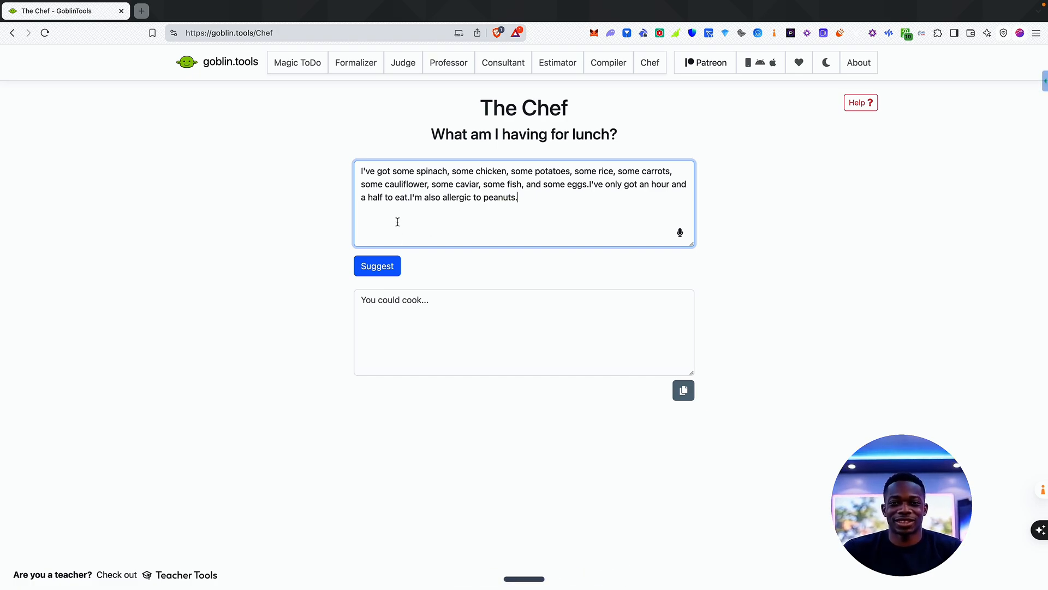
{"action": "left_click", "coordinate": [383, 264]}
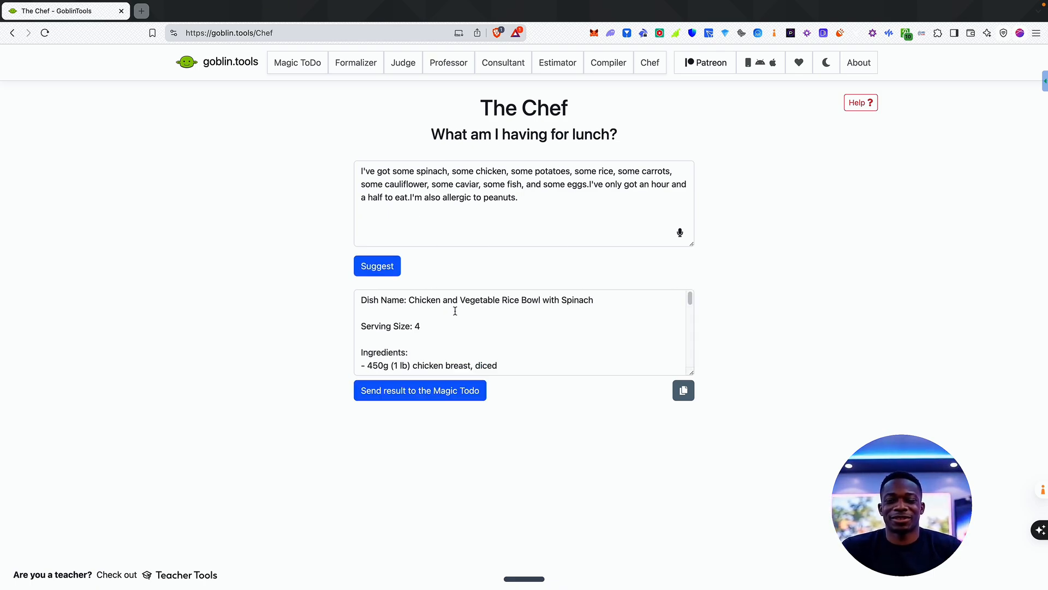
Read through the suggested recipe, send it to the Magic ToDo and view it in that list
{"action": "scroll", "coordinate": [498, 311], "scroll_direction": "down", "scroll_amount": 2}
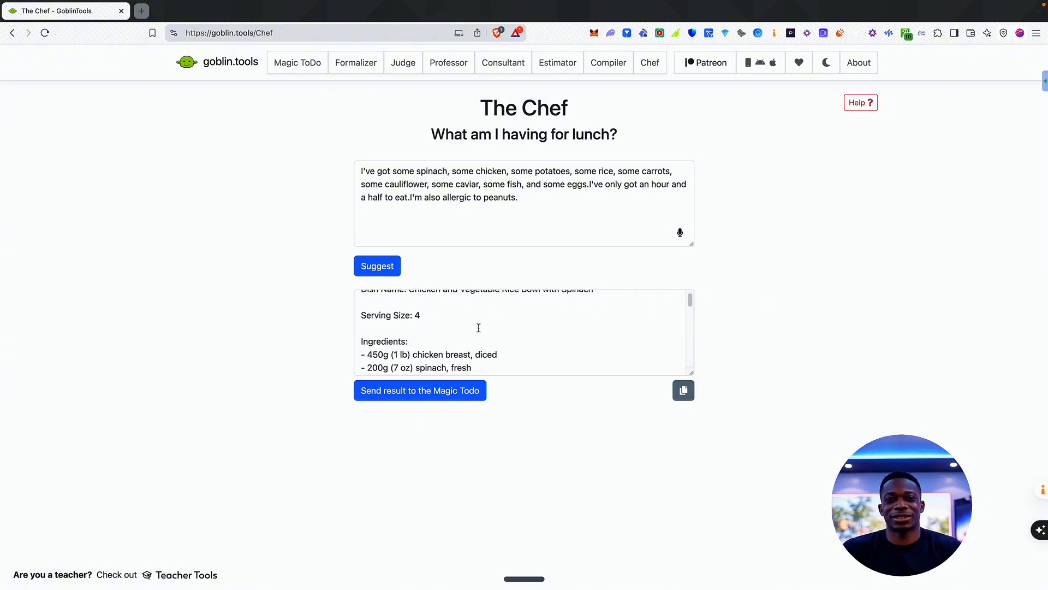
{"action": "scroll", "coordinate": [486, 319], "scroll_direction": "down", "scroll_amount": 10}
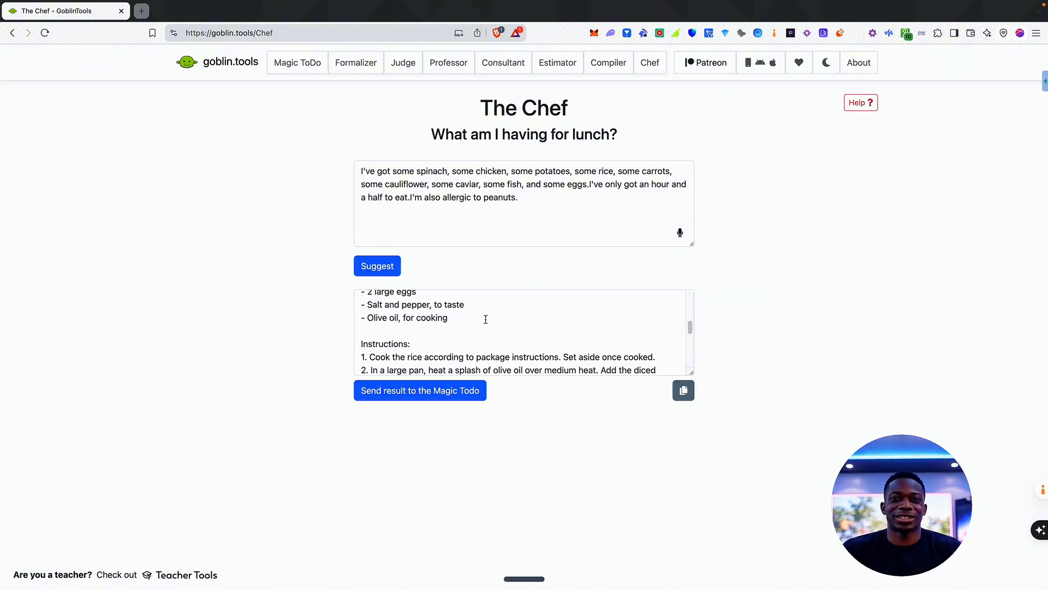
{"action": "scroll", "coordinate": [486, 319], "scroll_direction": "down", "scroll_amount": 5}
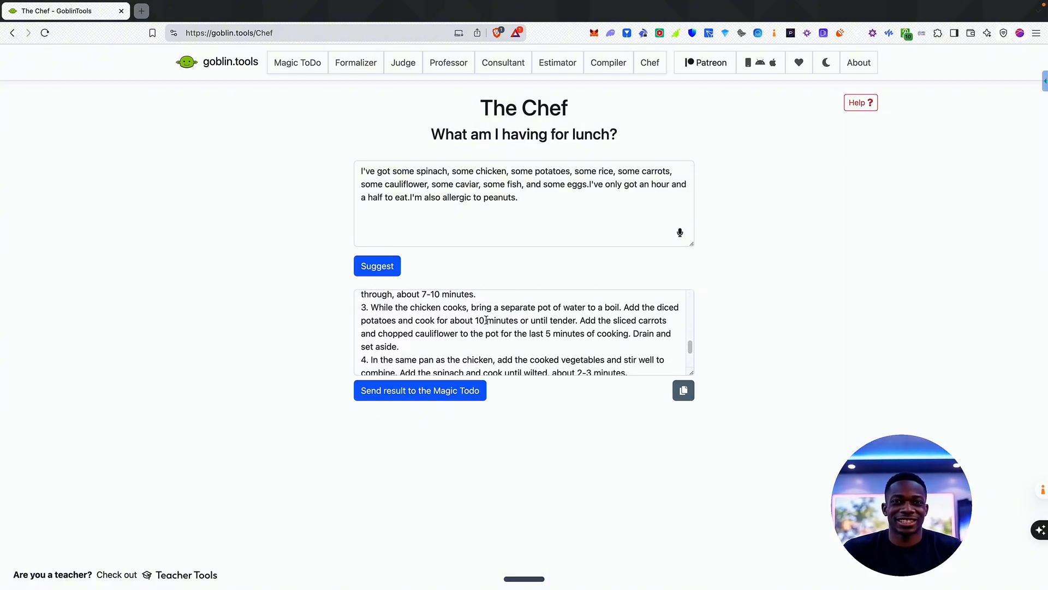
{"action": "scroll", "coordinate": [474, 338], "scroll_direction": "down", "scroll_amount": 1}
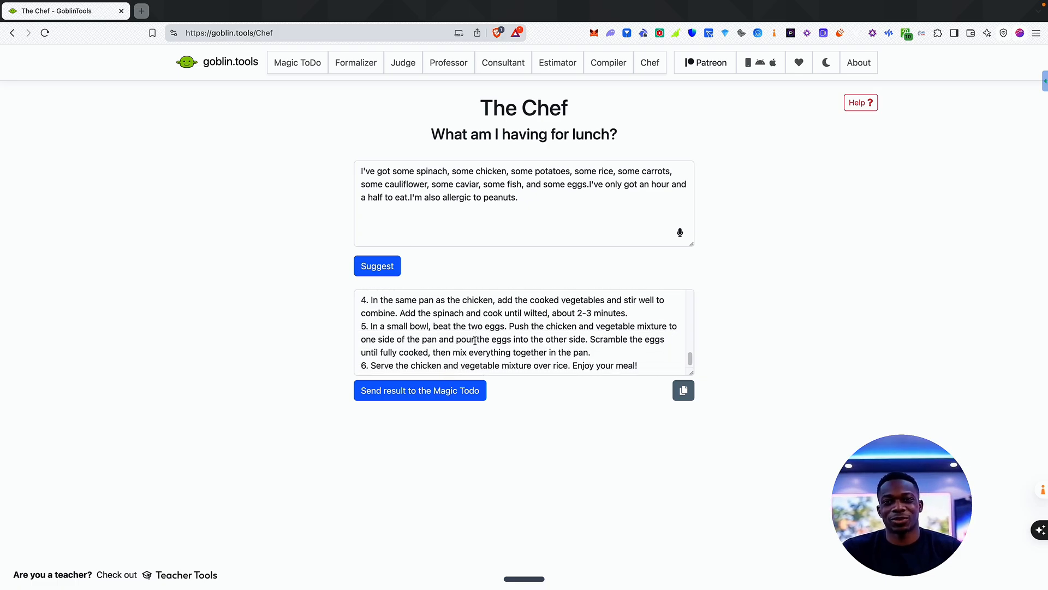
{"action": "left_click", "coordinate": [413, 393]}
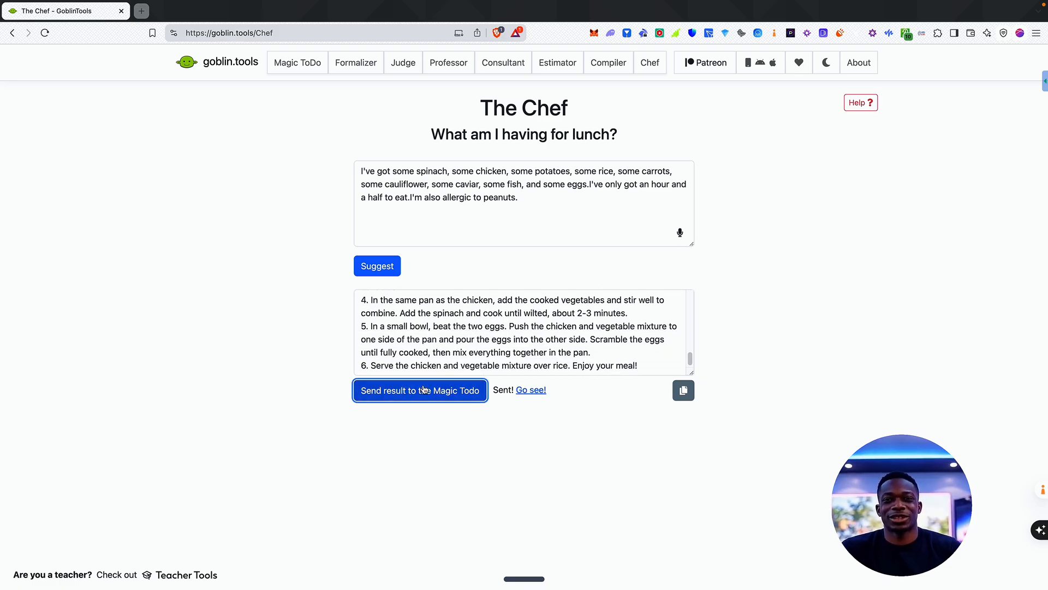
{"action": "left_click", "coordinate": [534, 391]}
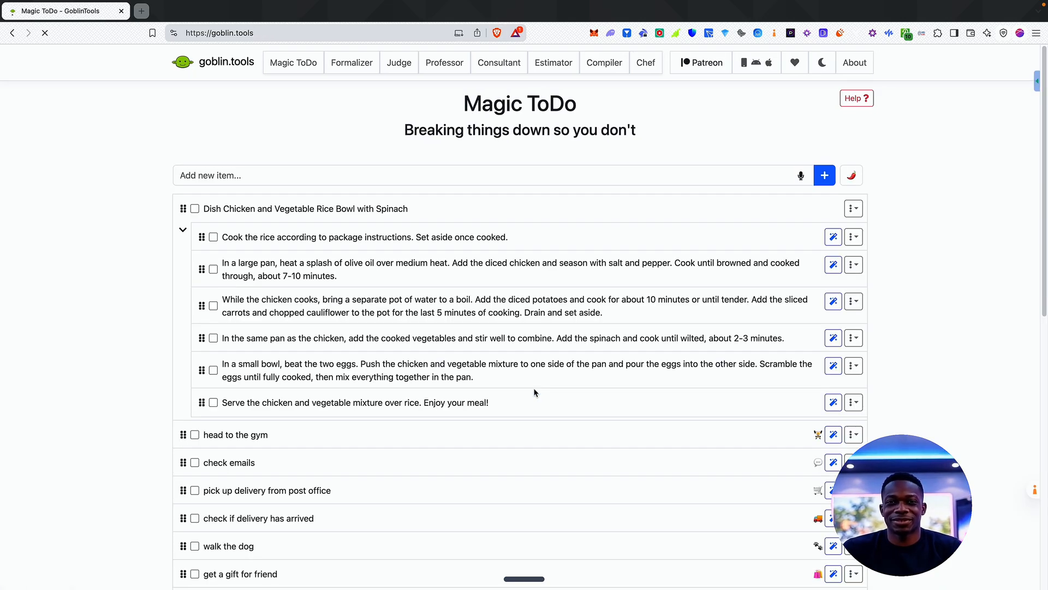
{"action": "scroll", "coordinate": [276, 245], "scroll_direction": "down", "scroll_amount": 1}
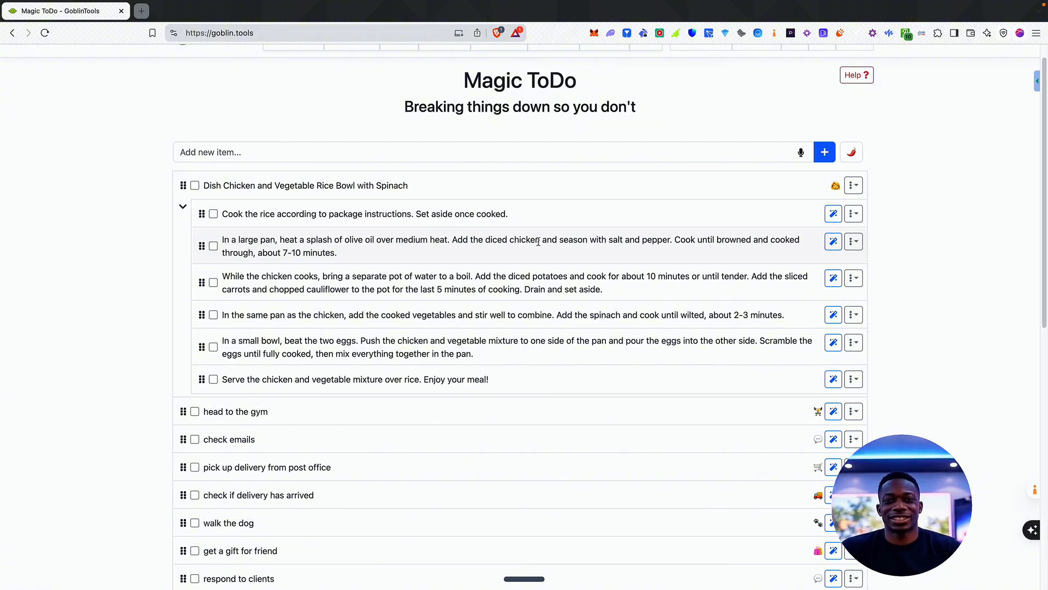
{"action": "scroll", "coordinate": [675, 258], "scroll_direction": "up", "scroll_amount": 1}
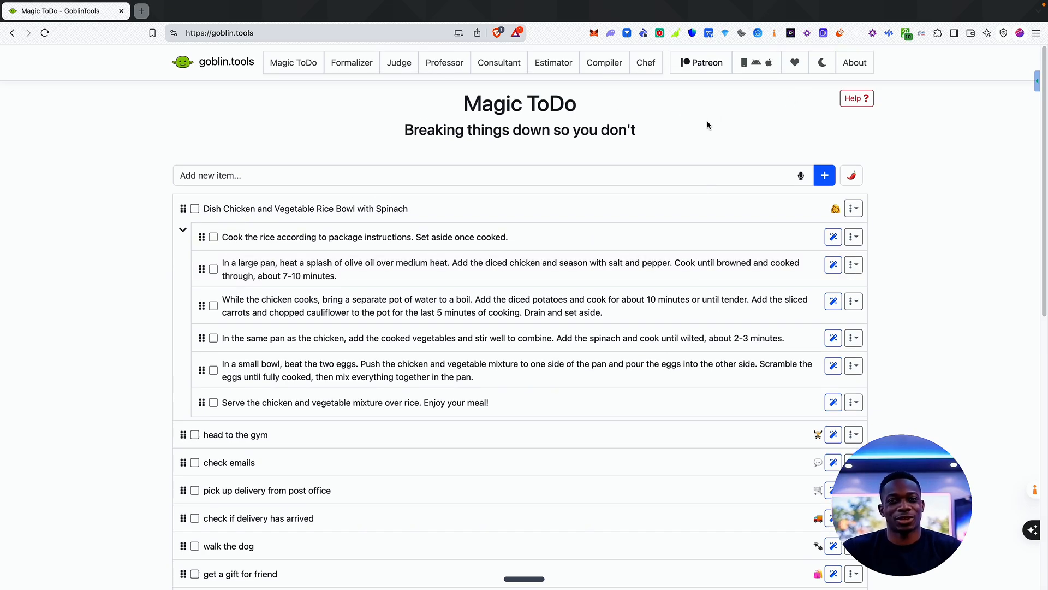